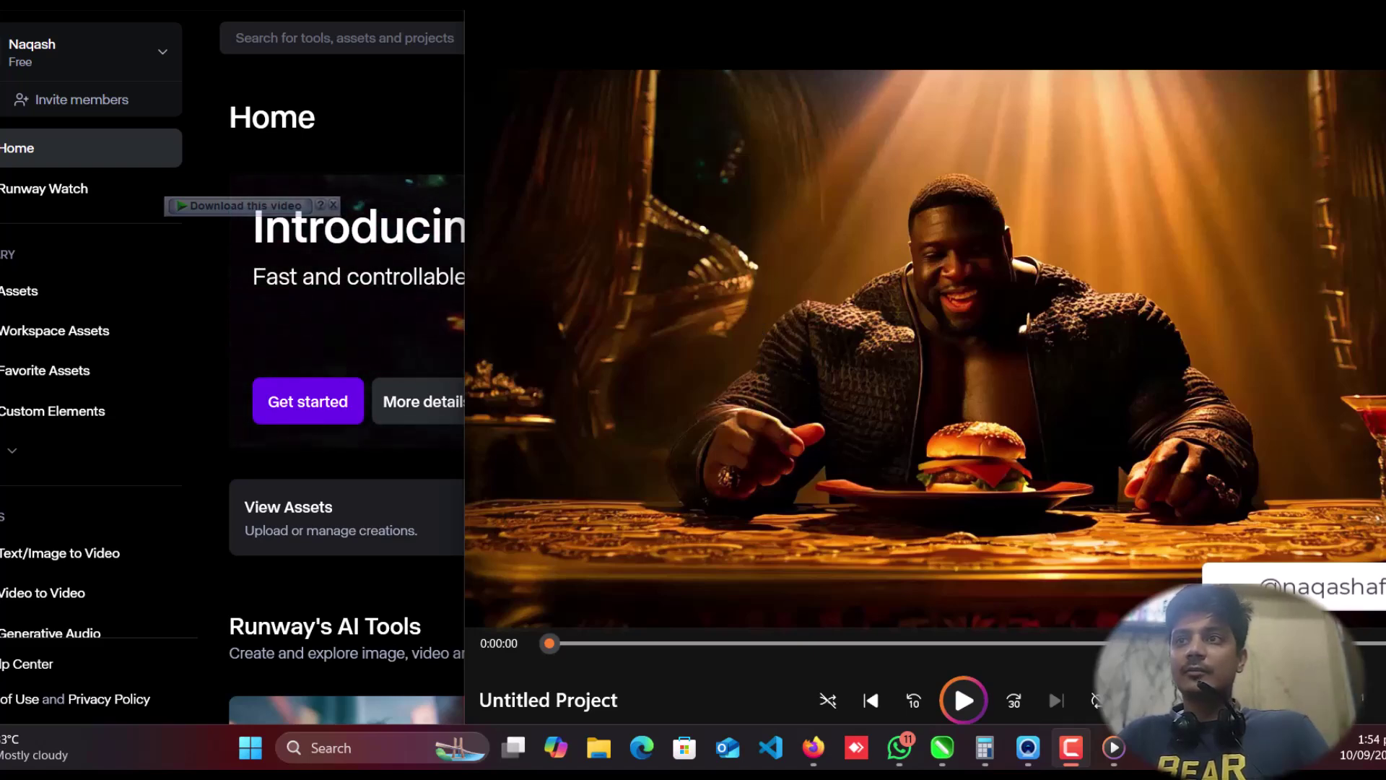
Step: View the burger commercial full screen in the media player, and minimize the player to reveal the Runway page
left_click_drag(1213, 8, 1213, 10)
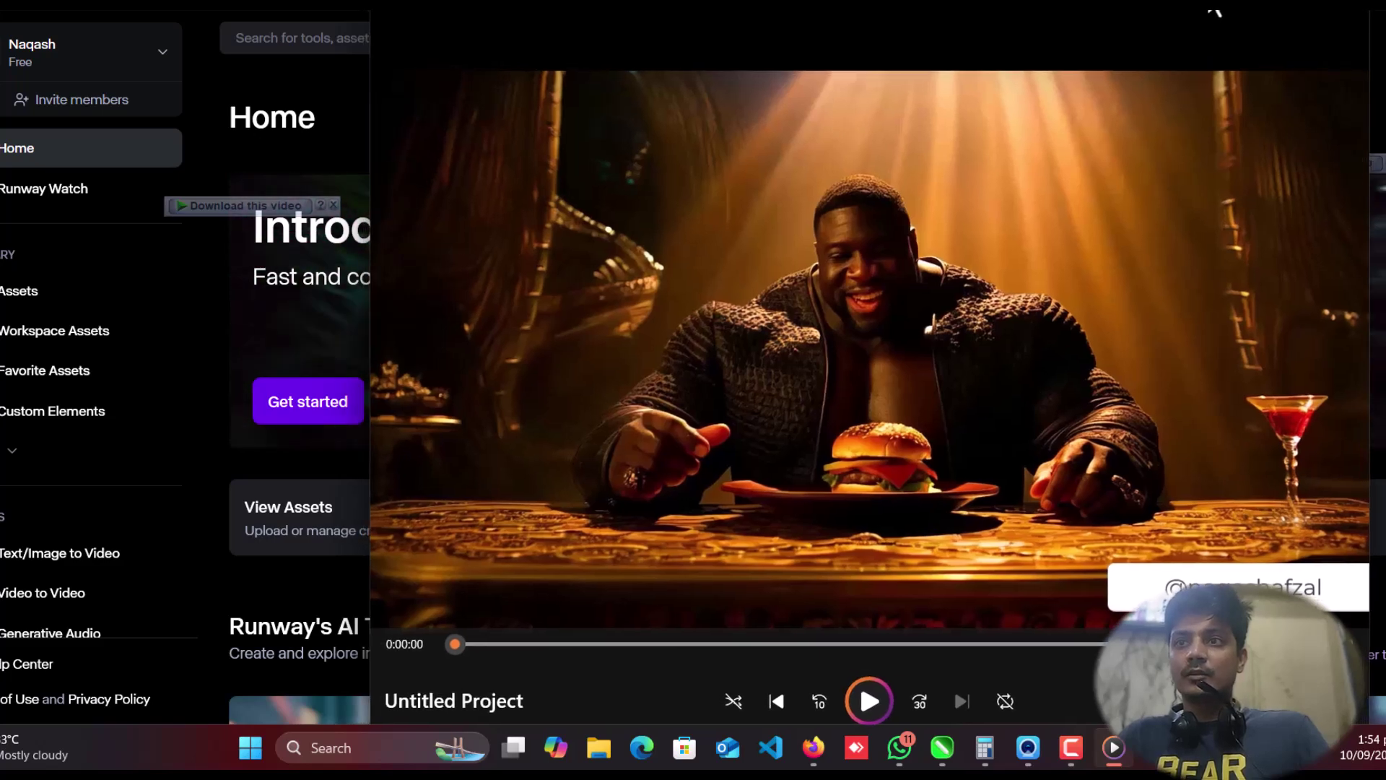
double_click(1213, 11)
double_click(1182, 220)
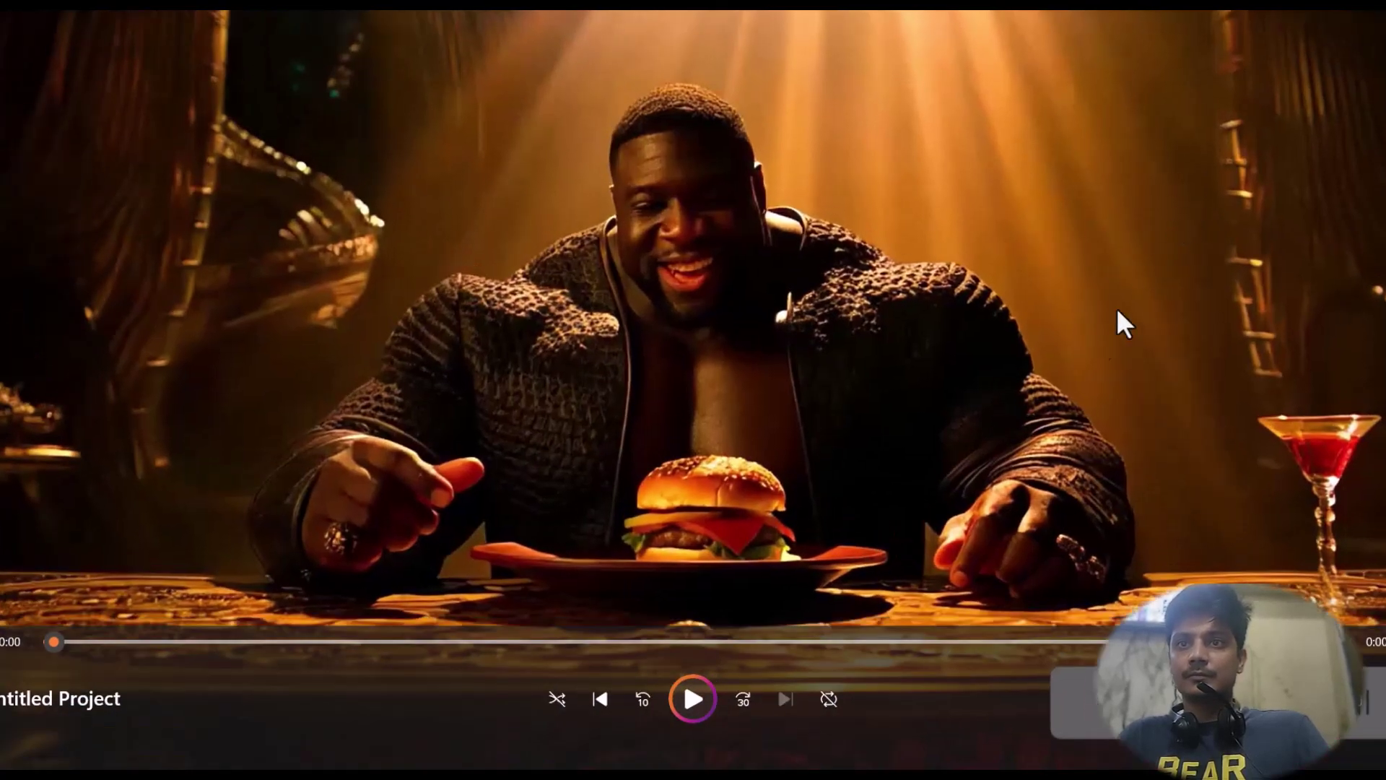
double_click(1090, 346)
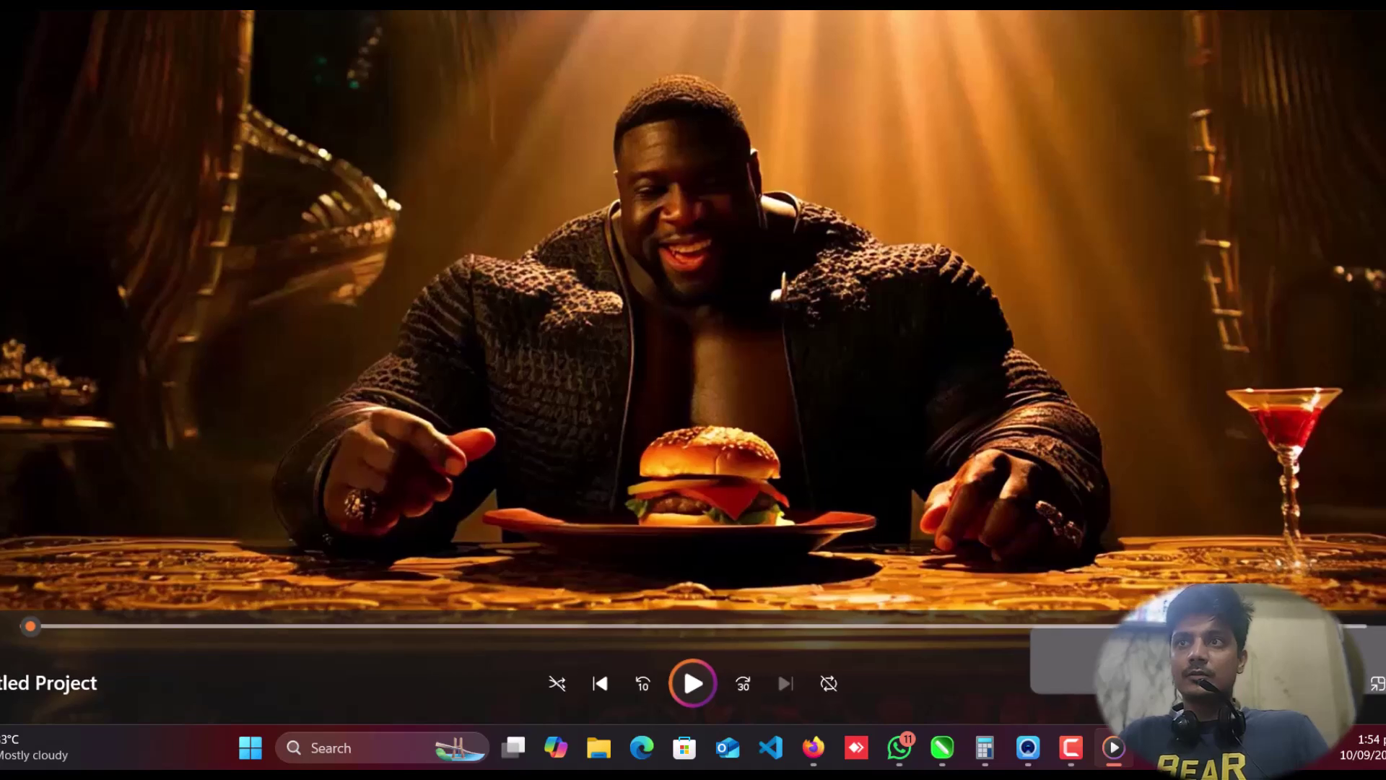
key("super+Down")
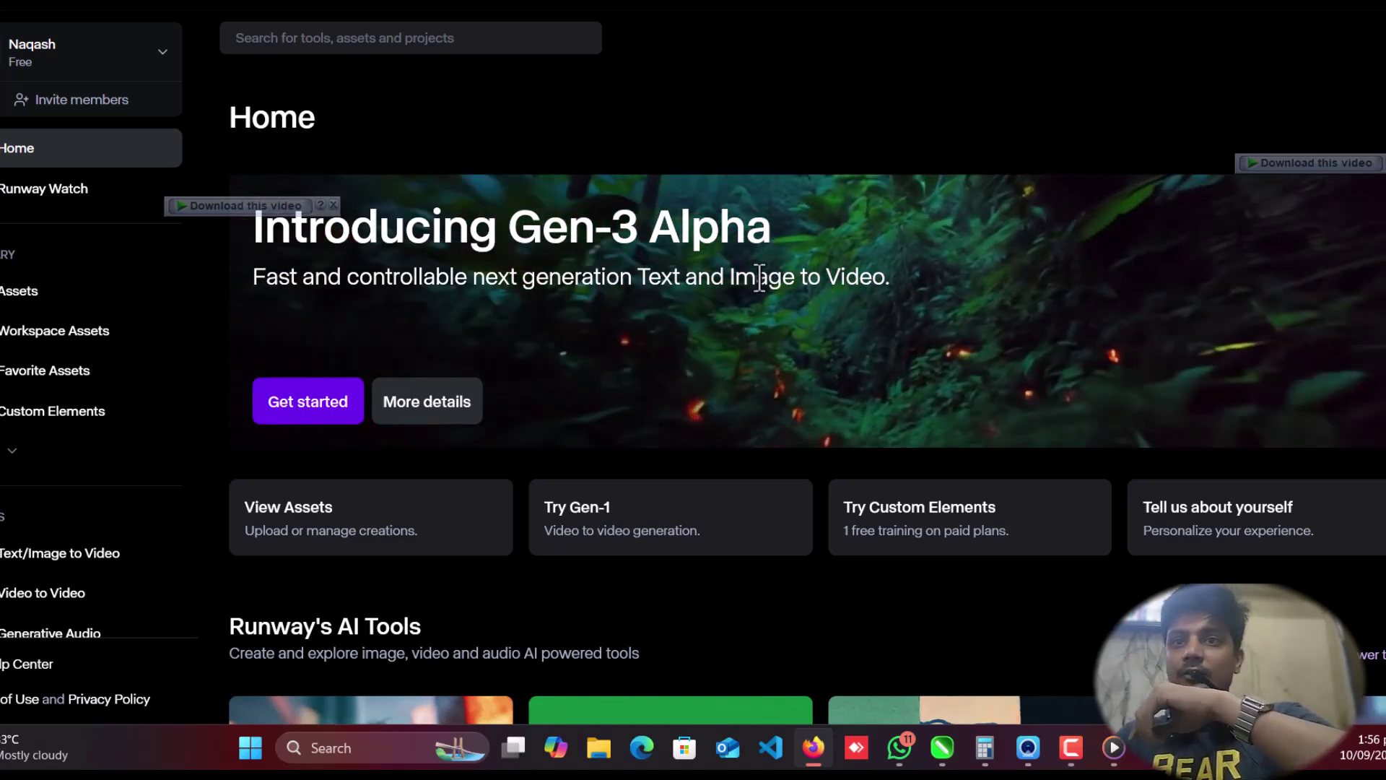
Step: Switch from Runway to ChatGPT and open the saved burger commercial voiceover conversation
scroll(378, 317, "down", 6)
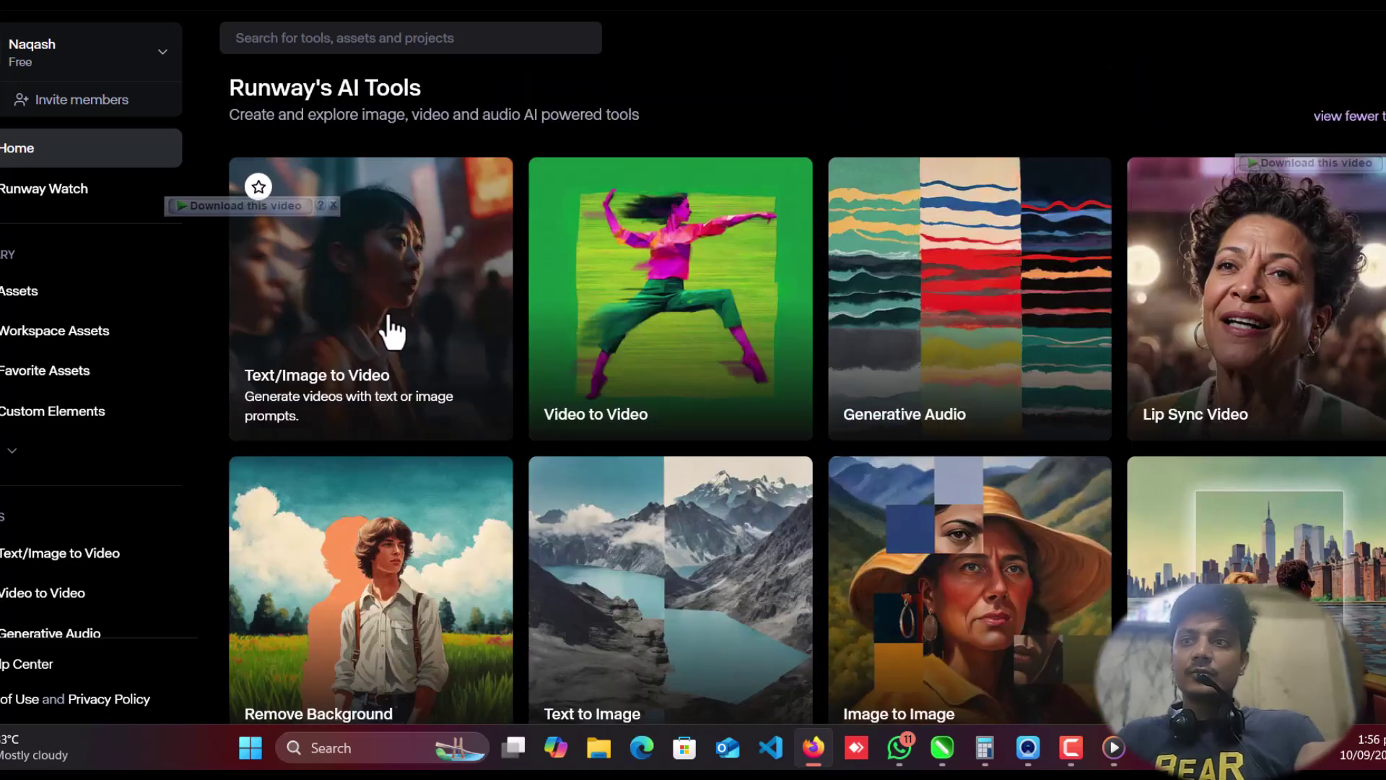
scroll(392, 328, "down", 5)
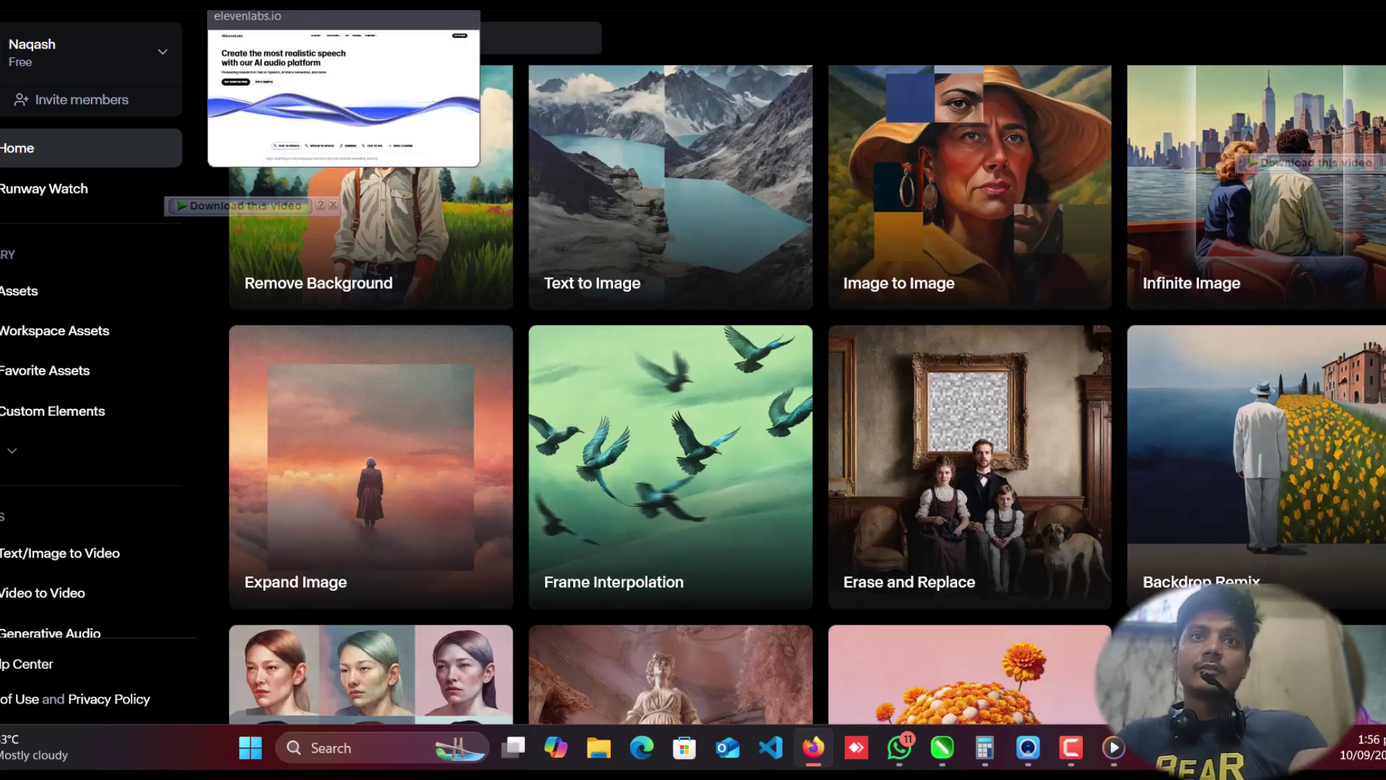
left_click(545, 3)
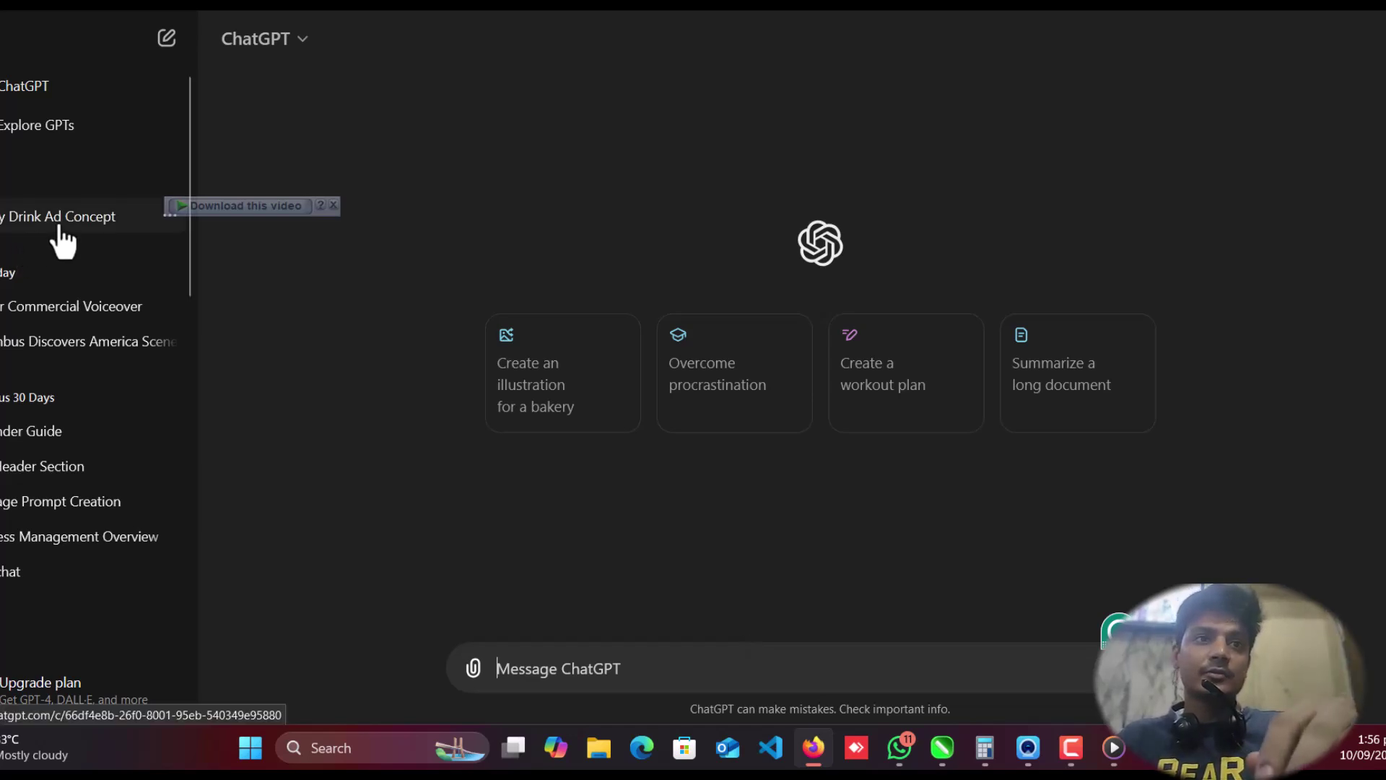
left_click(82, 318)
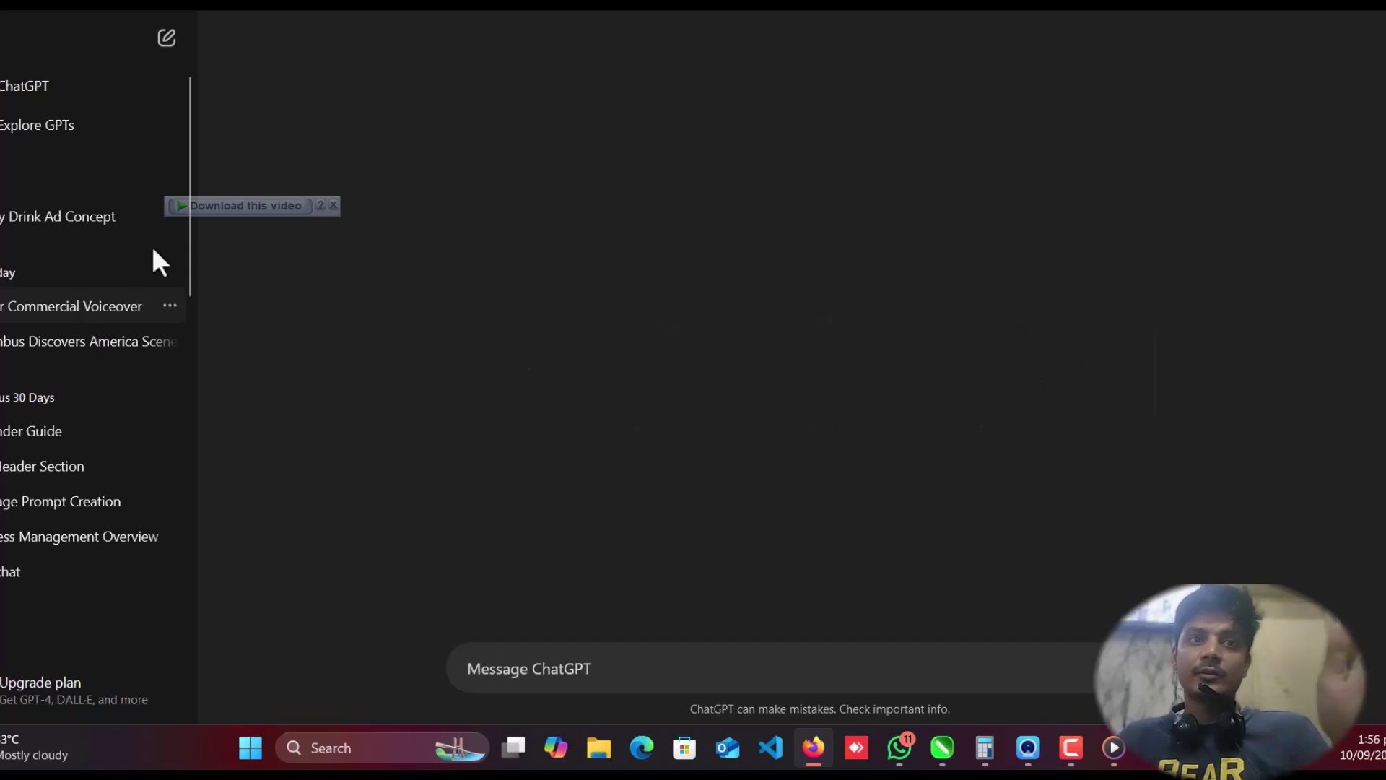
Step: Highlight the voiceover script in the reply, from "Craving the world's best beef burger?" through "Try it today!"
left_click_drag(498, 167, 895, 485)
left_click(894, 485)
left_click_drag(804, 485, 543, 133)
left_click(697, 470)
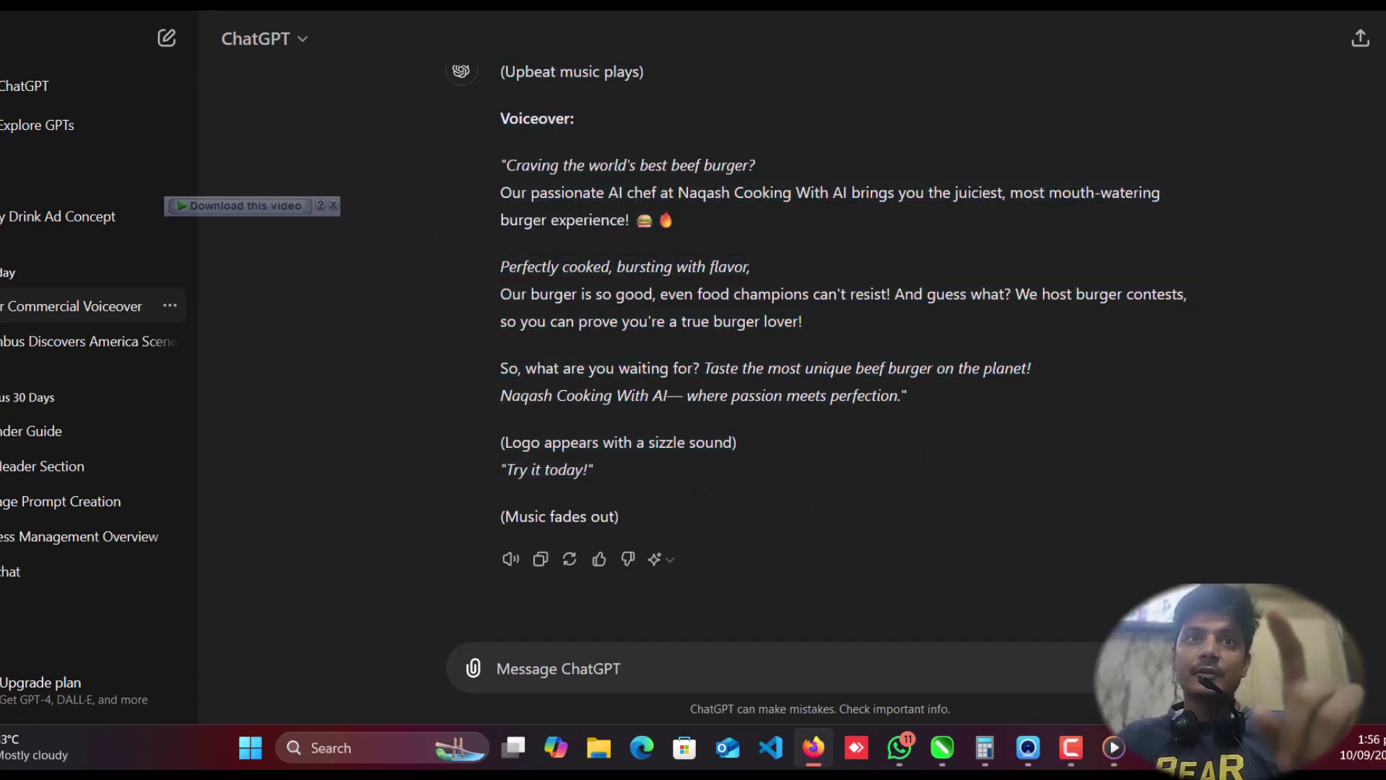
left_click_drag(689, 483, 491, 153)
Step: Open the ElevenLabs text-to-speech app and paste in the burger voiceover script copied from the ChatGPT reply
left_click(408, 4)
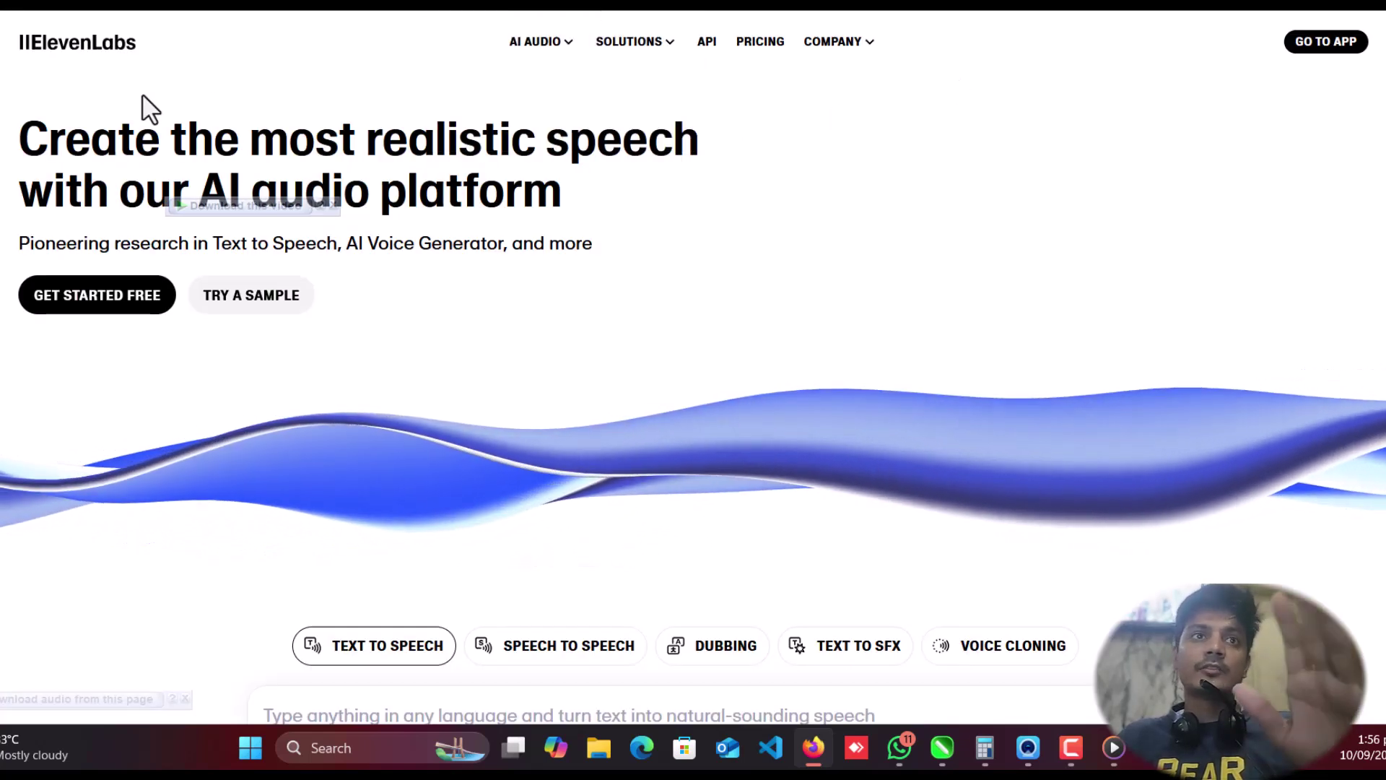
left_click(1309, 45)
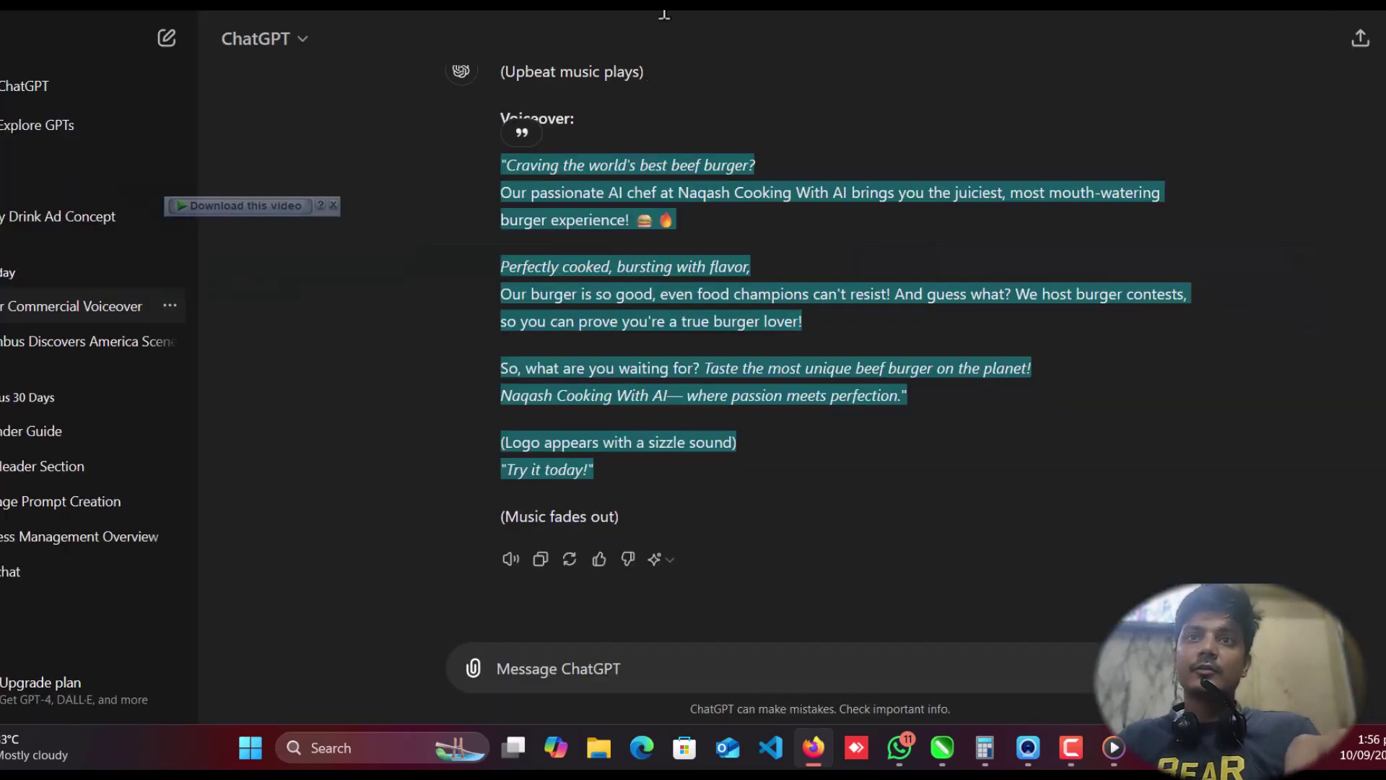
left_click_drag(494, 179, 694, 488)
key("ctrl+c")
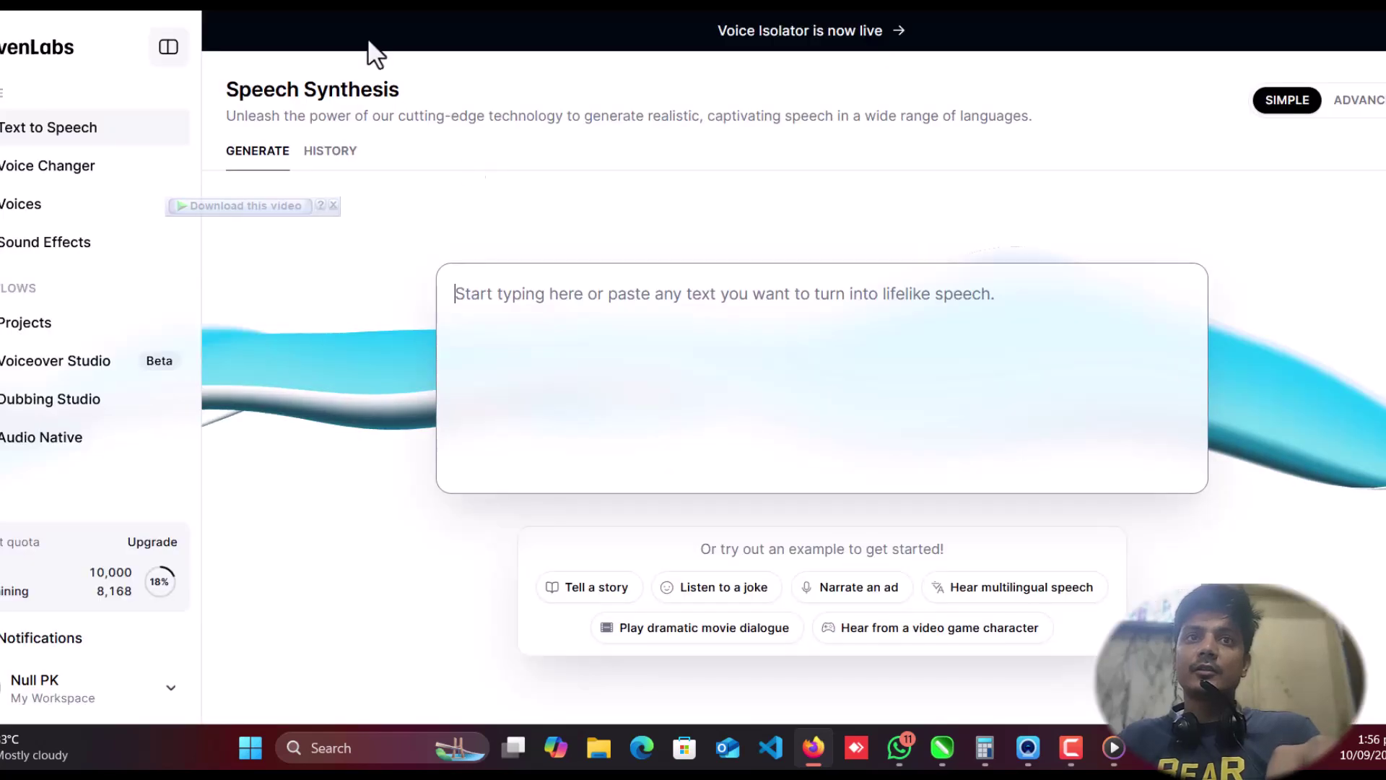
left_click(671, 402)
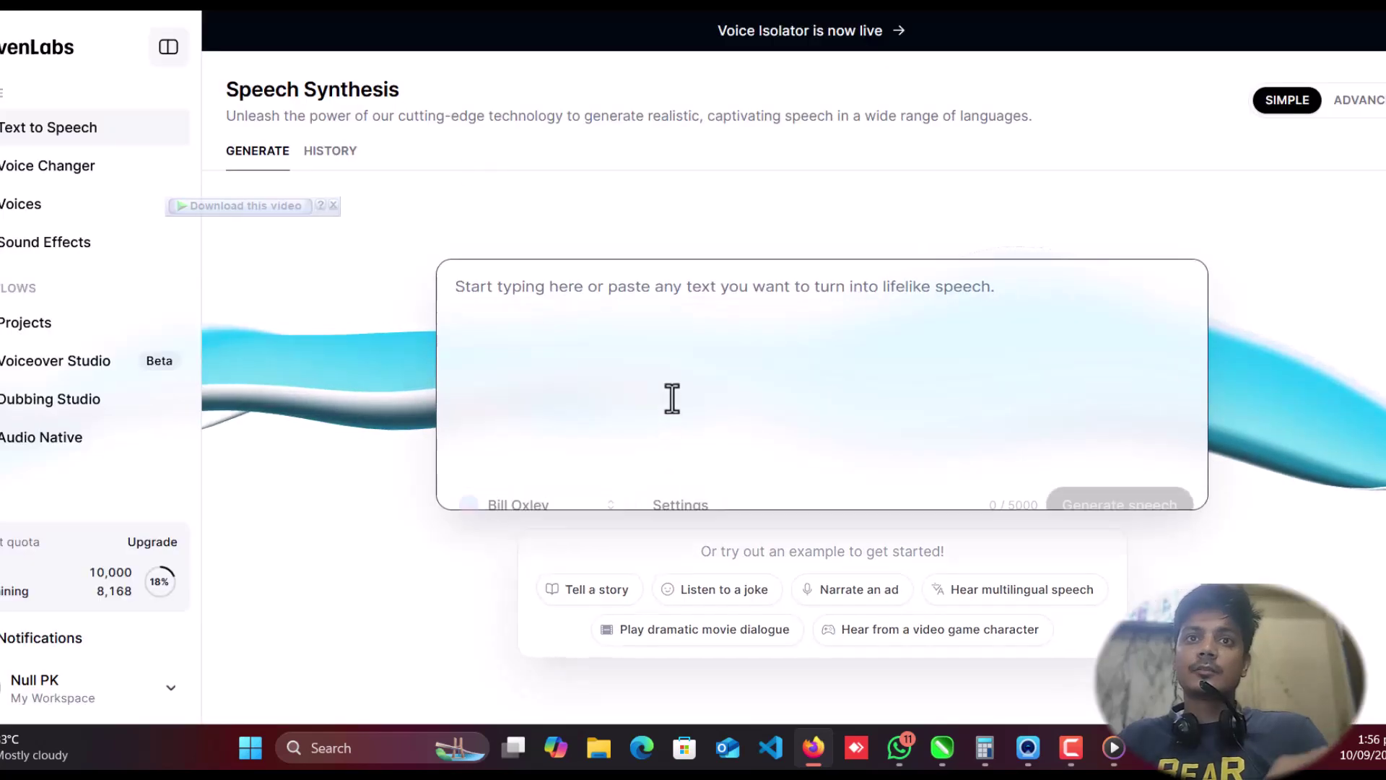
key("ctrl+v")
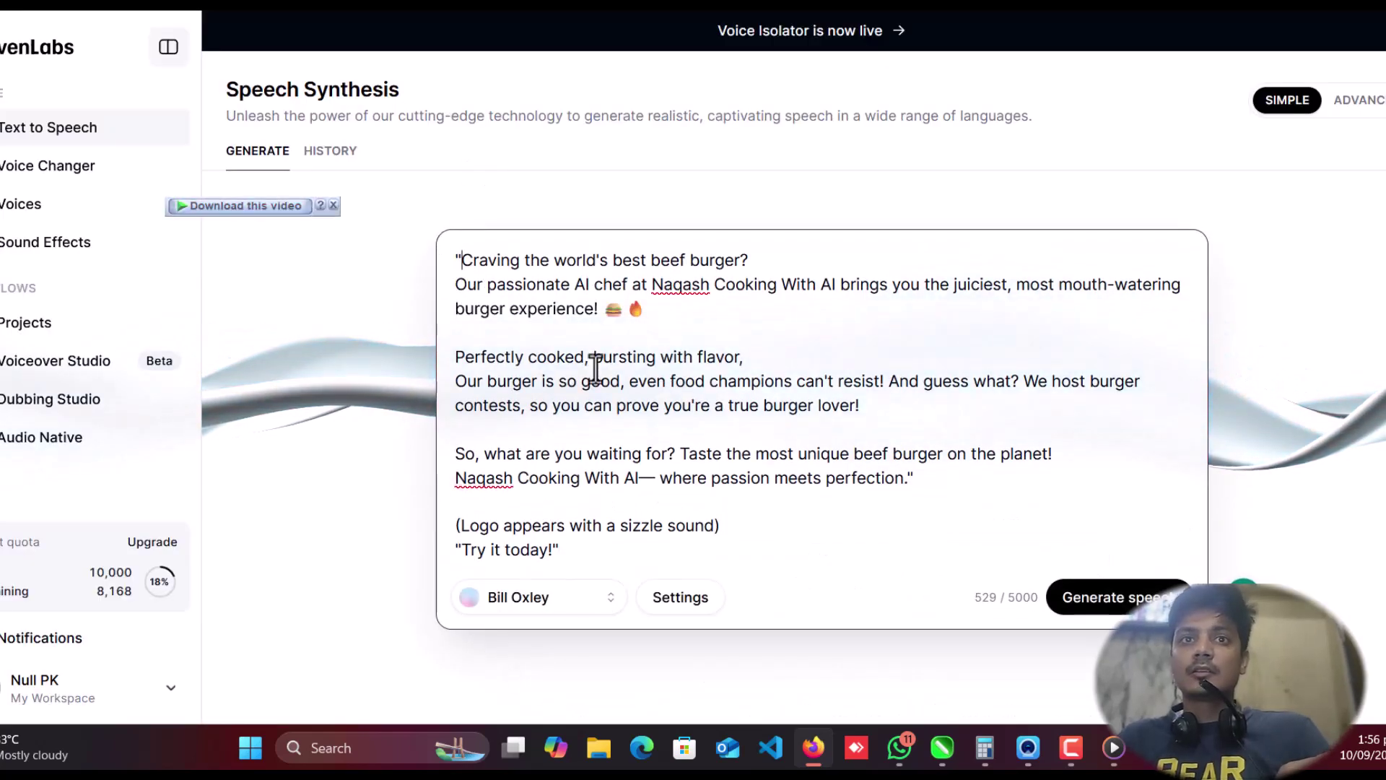
key("ctrl+Home")
key("Delete")
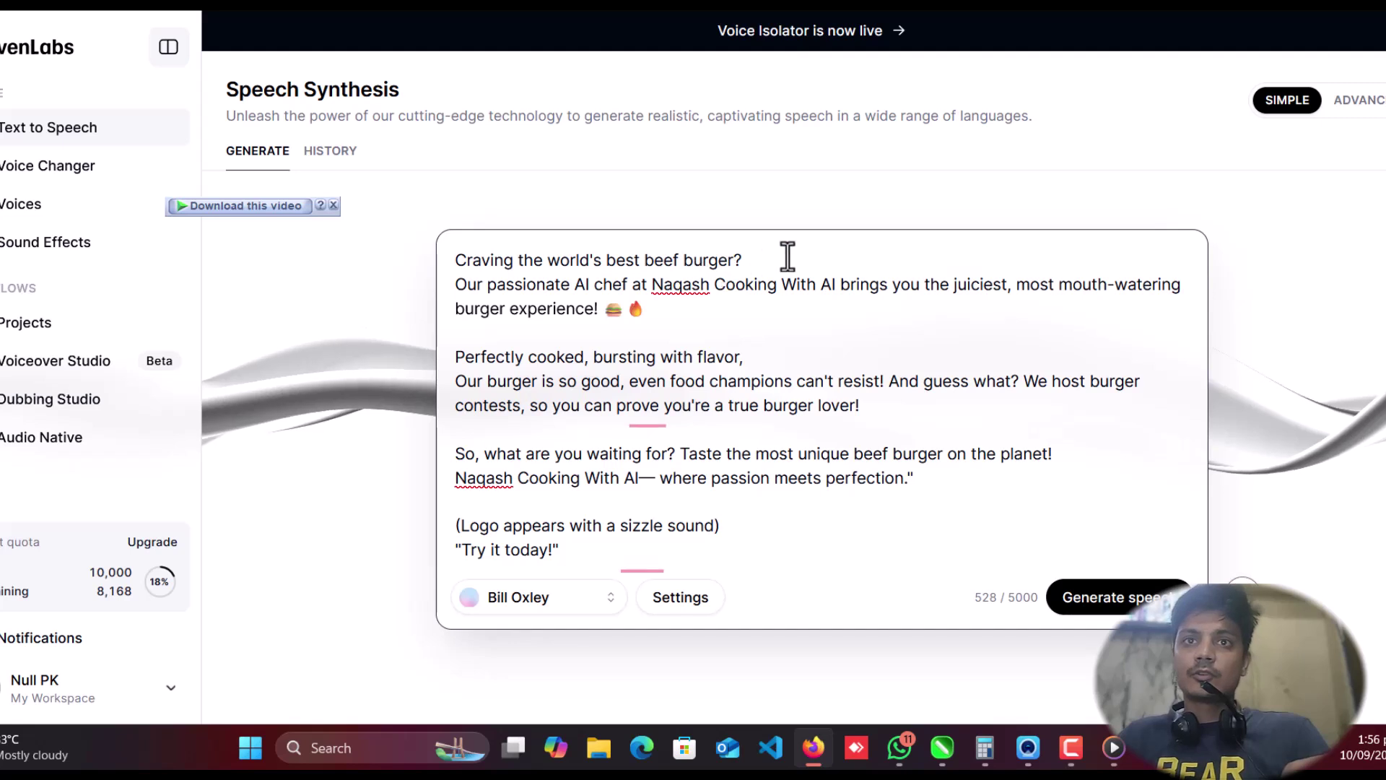
key("ctrl+z")
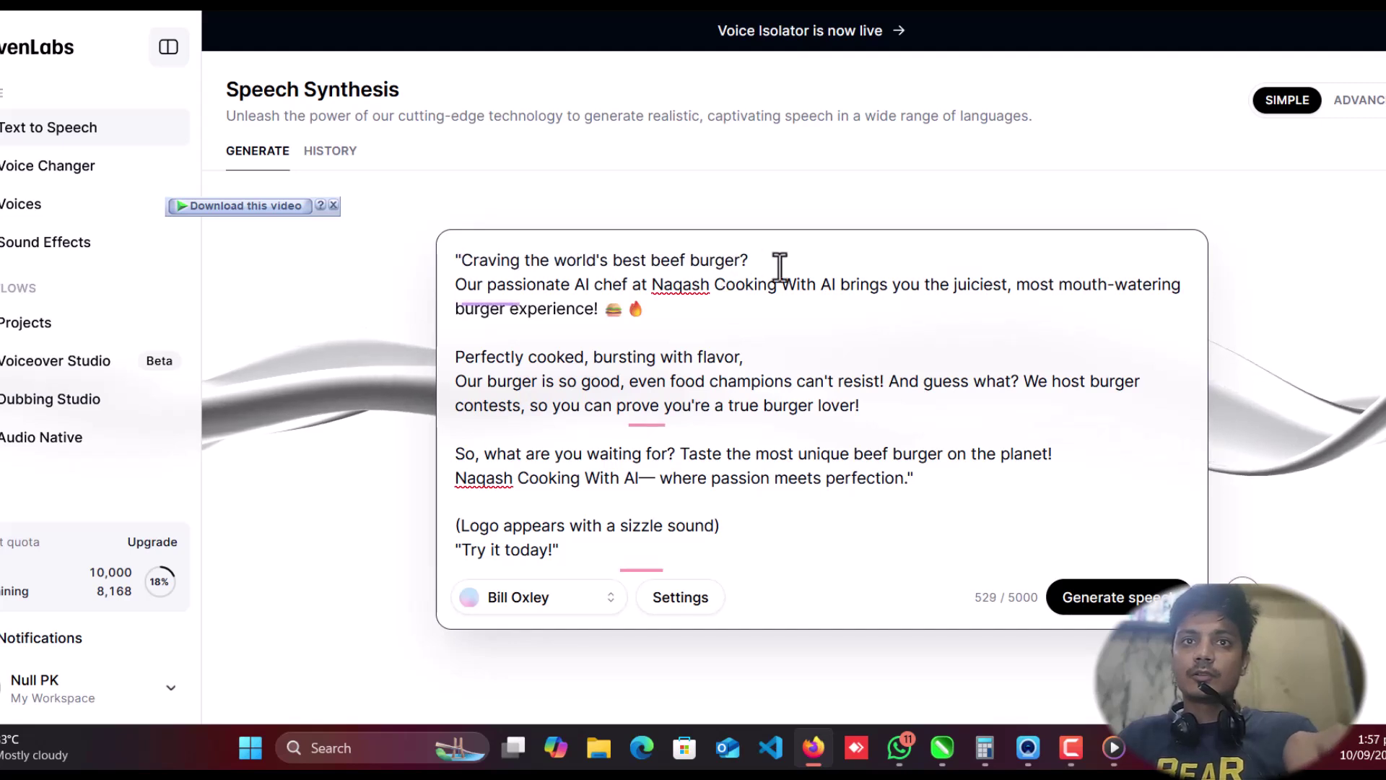
Step: Insert a blank line after "Craving the world's best beef burger?" and another after "(Logo appears with a sizzle sound)"
left_click(822, 261)
key("Return")
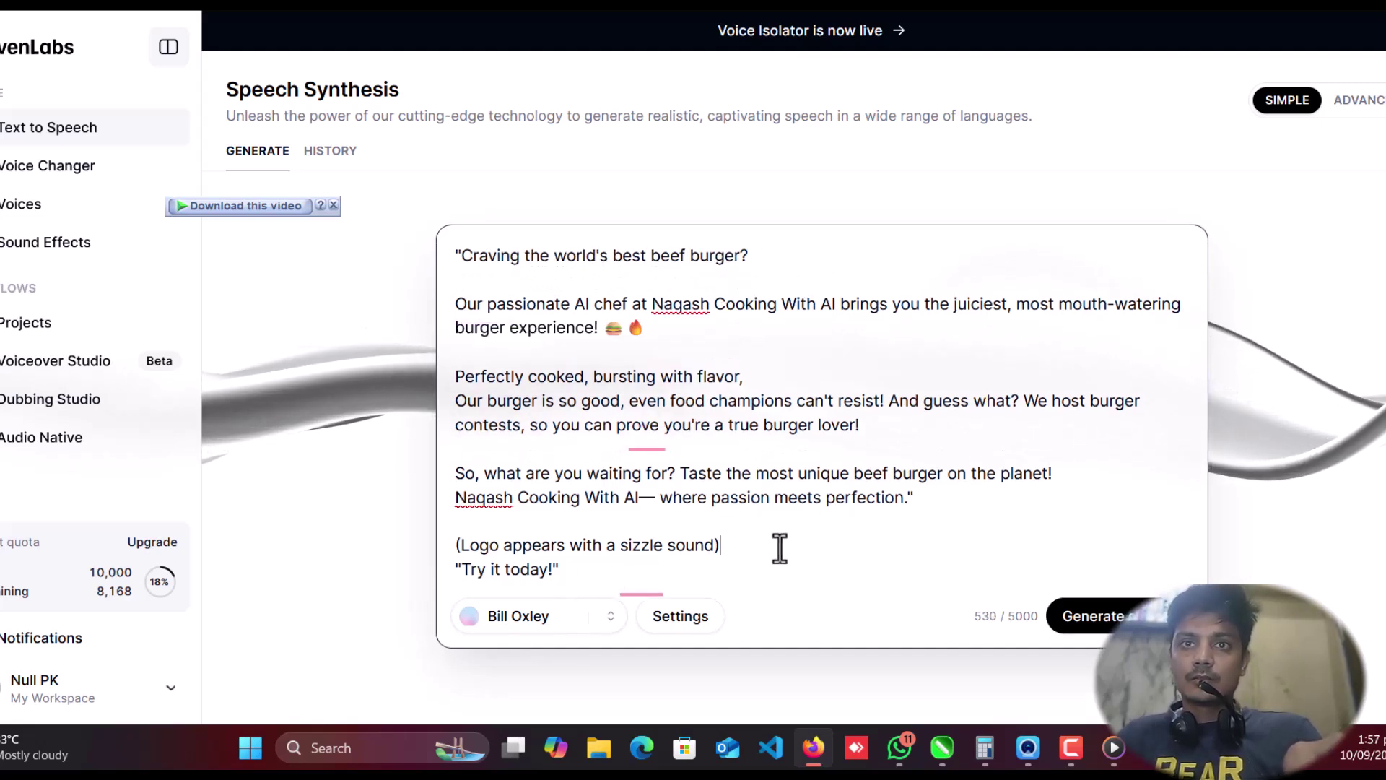
key("Return")
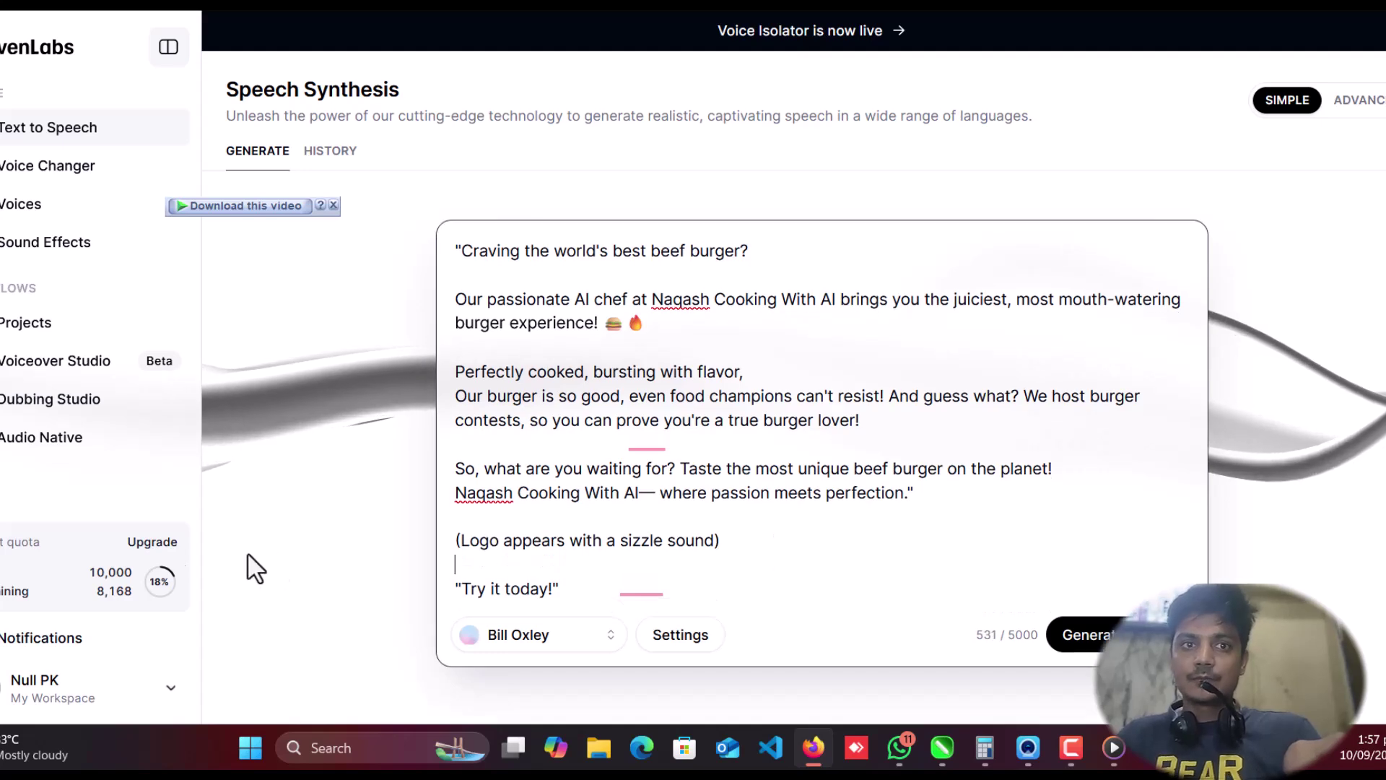
scroll(280, 568, "down", 2)
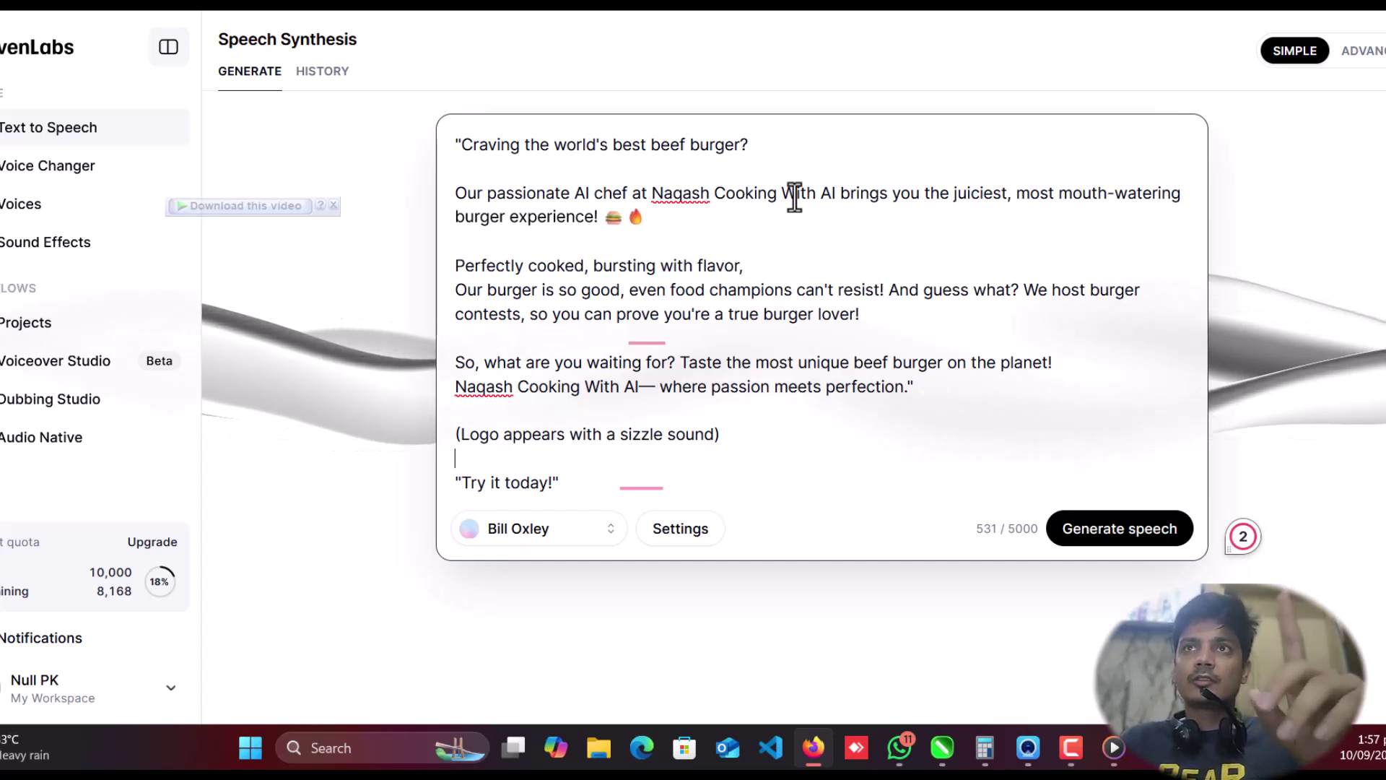
type("x")
key("BackSpace")
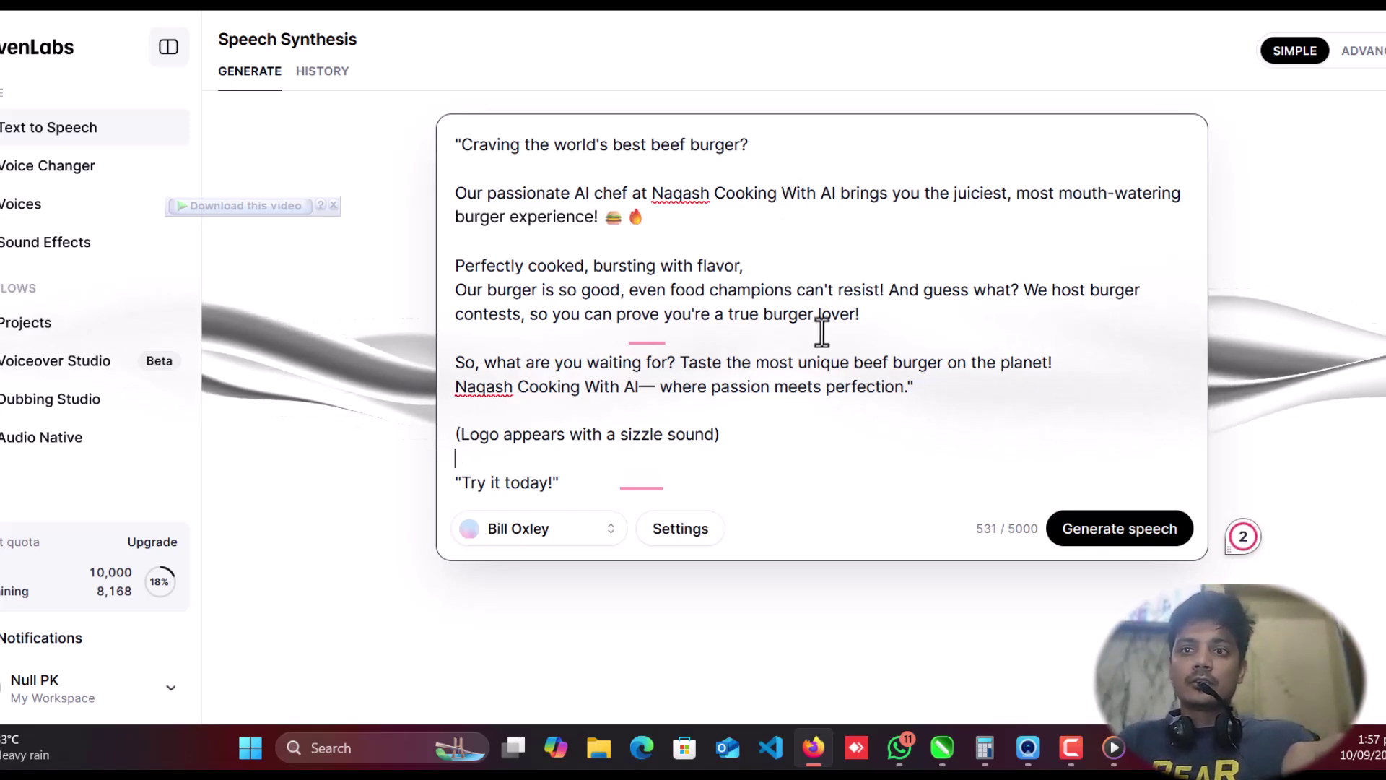
Step: Choose the Bill Oxley voice for the script and generate the speech
left_click(568, 545)
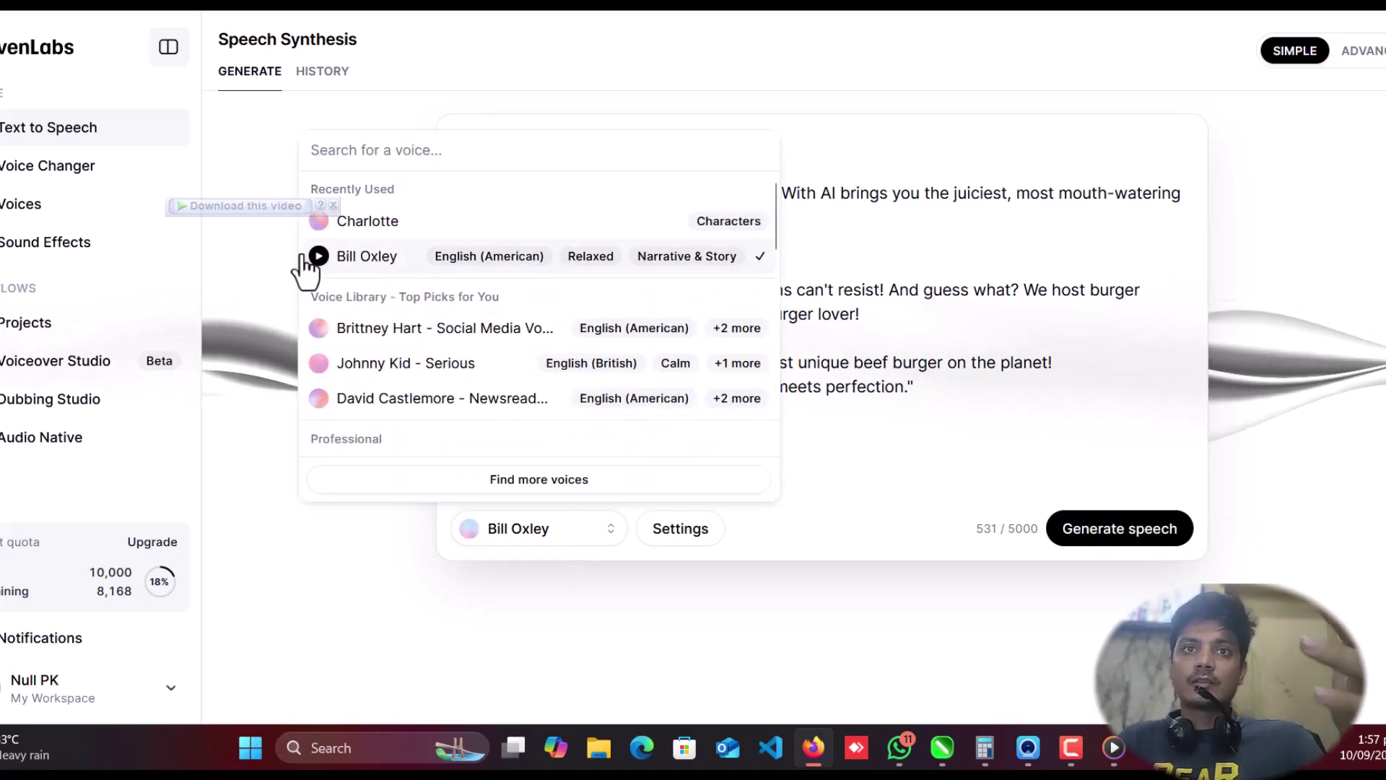
left_click(352, 262)
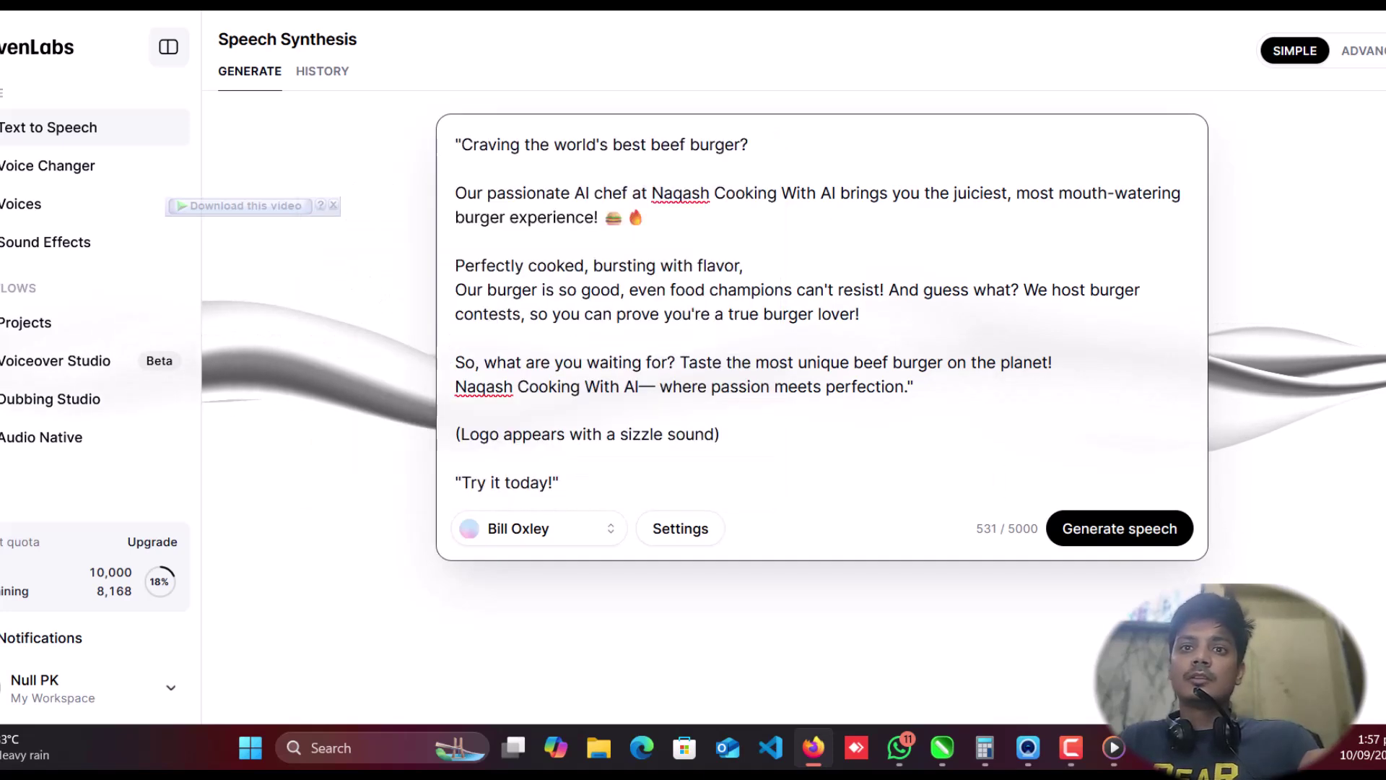
left_click(1131, 530)
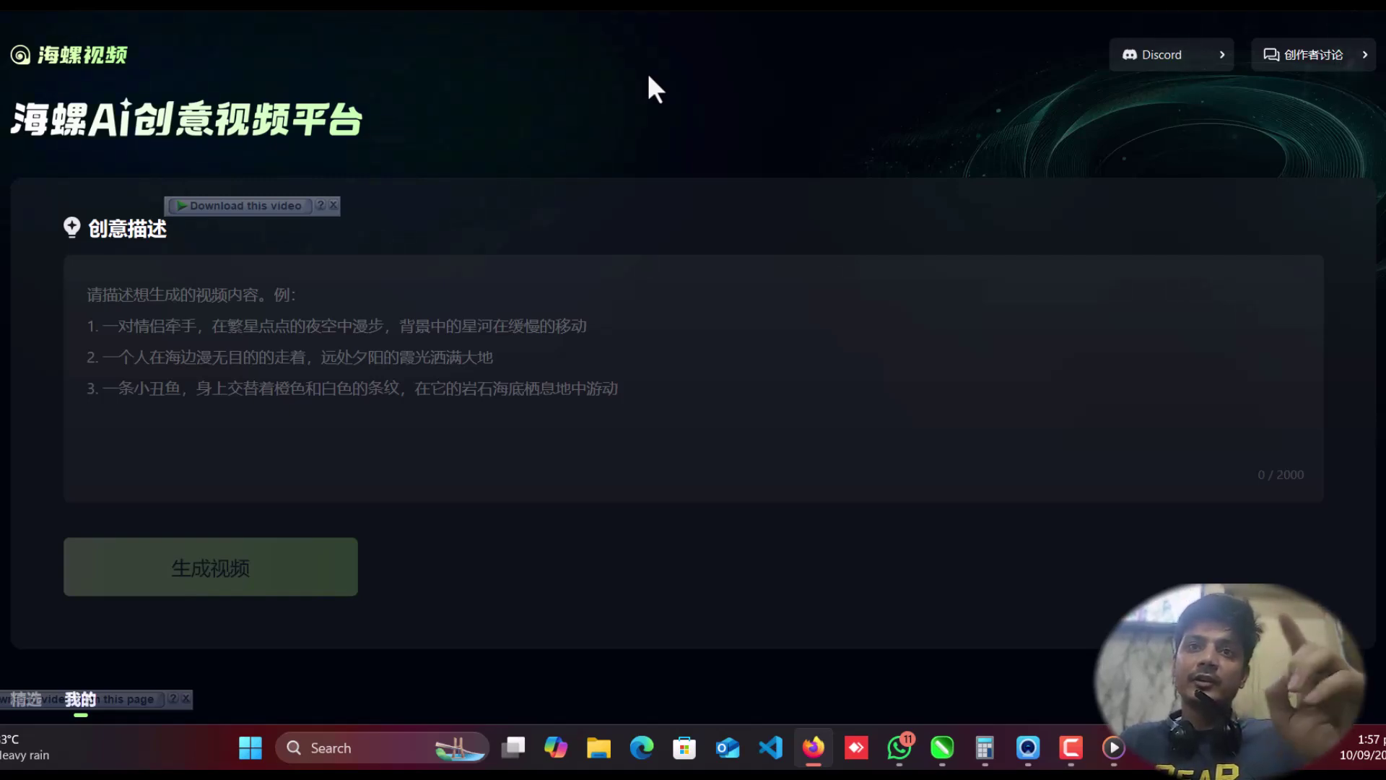
Step: Translate the Hailuo AI video platform page into English
left_click(1079, 10)
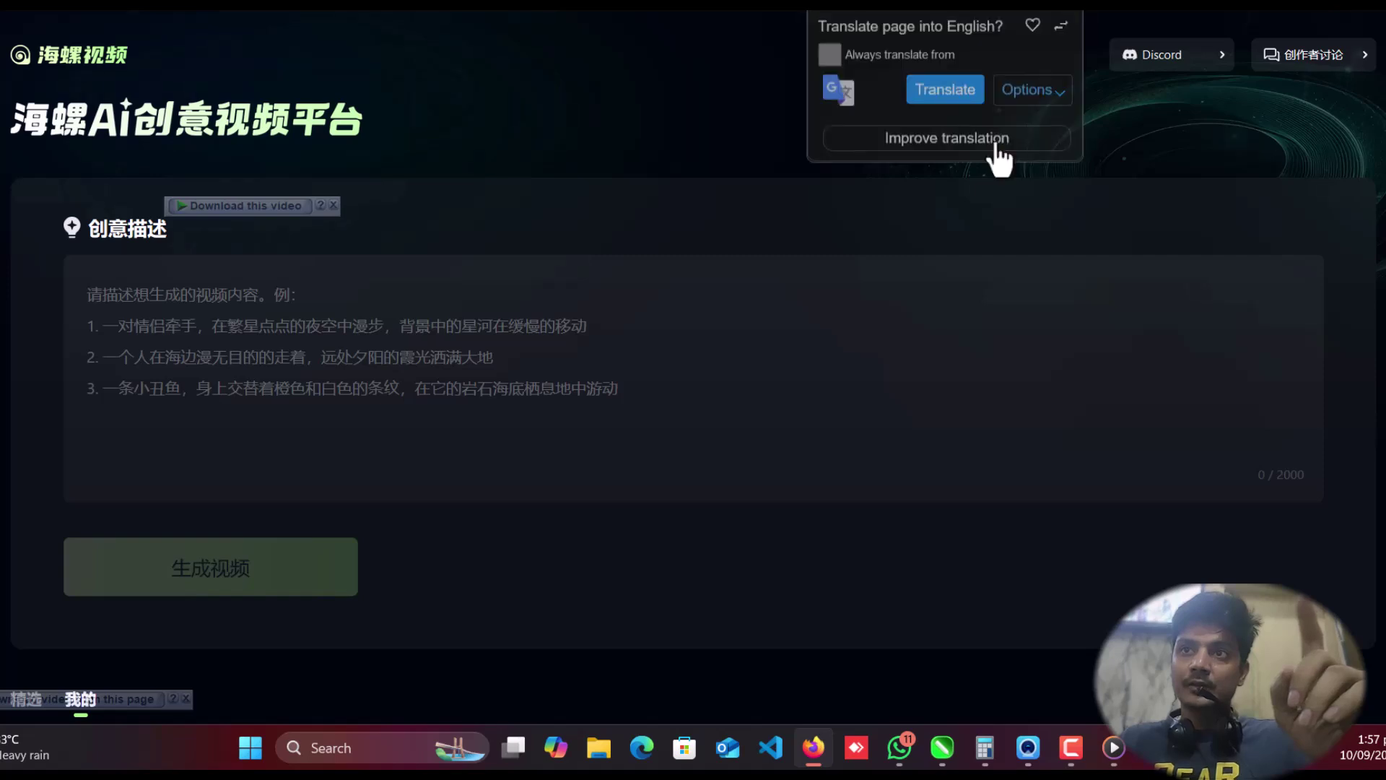
left_click(942, 86)
left_click(621, 69)
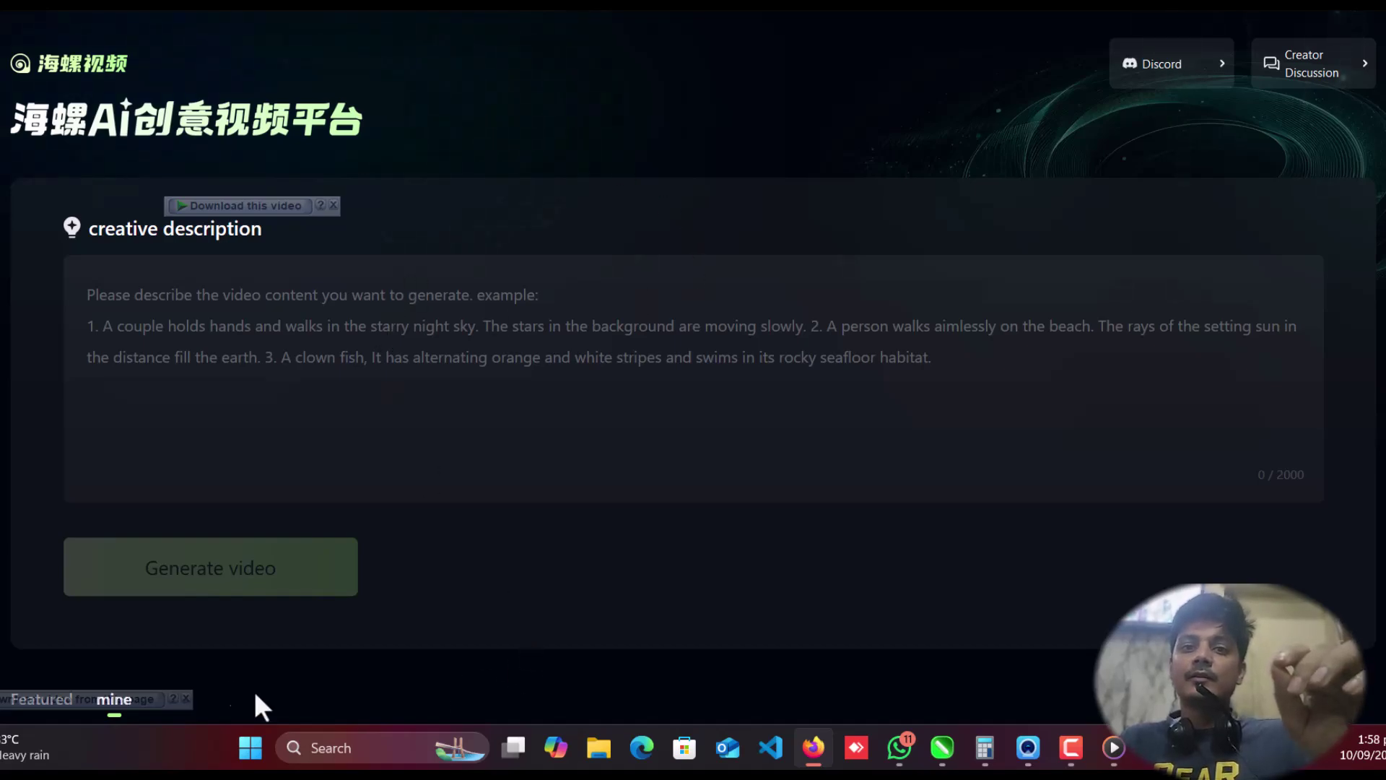
Step: Examine the previously generated burger, restaurant signage and product clips in the personal video gallery, and return to the prompt box
scroll(557, 578, "down", 5)
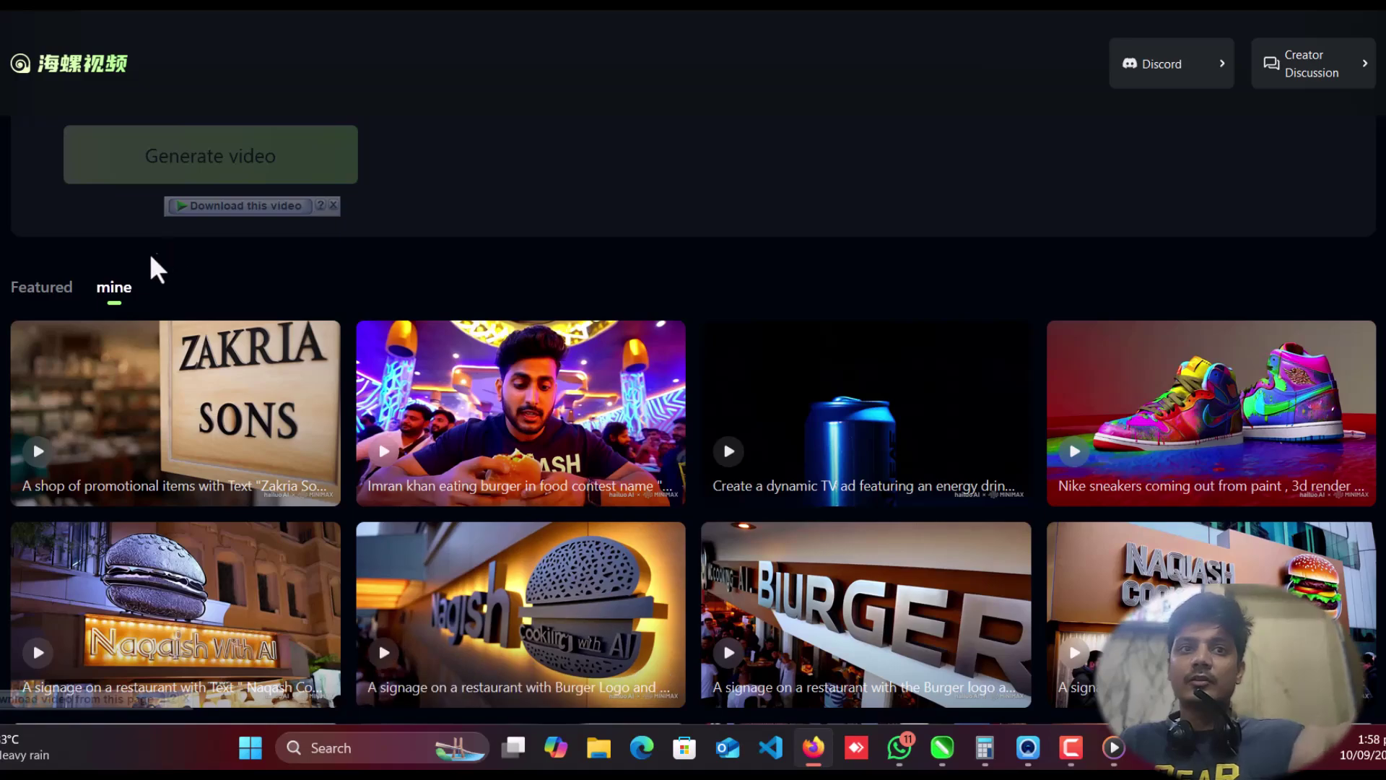
scroll(950, 405, "down", 4)
scroll(813, 393, "down", 1)
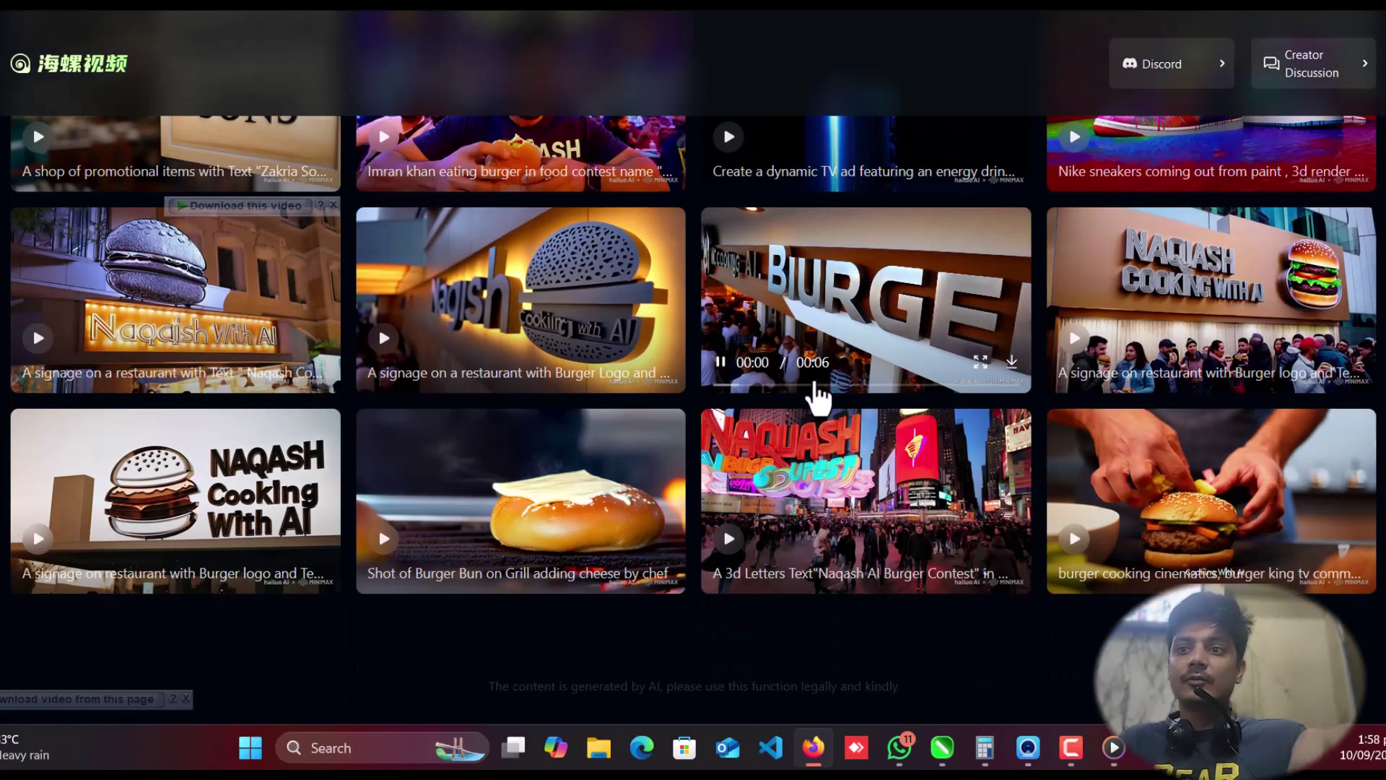
scroll(814, 393, "up", 6)
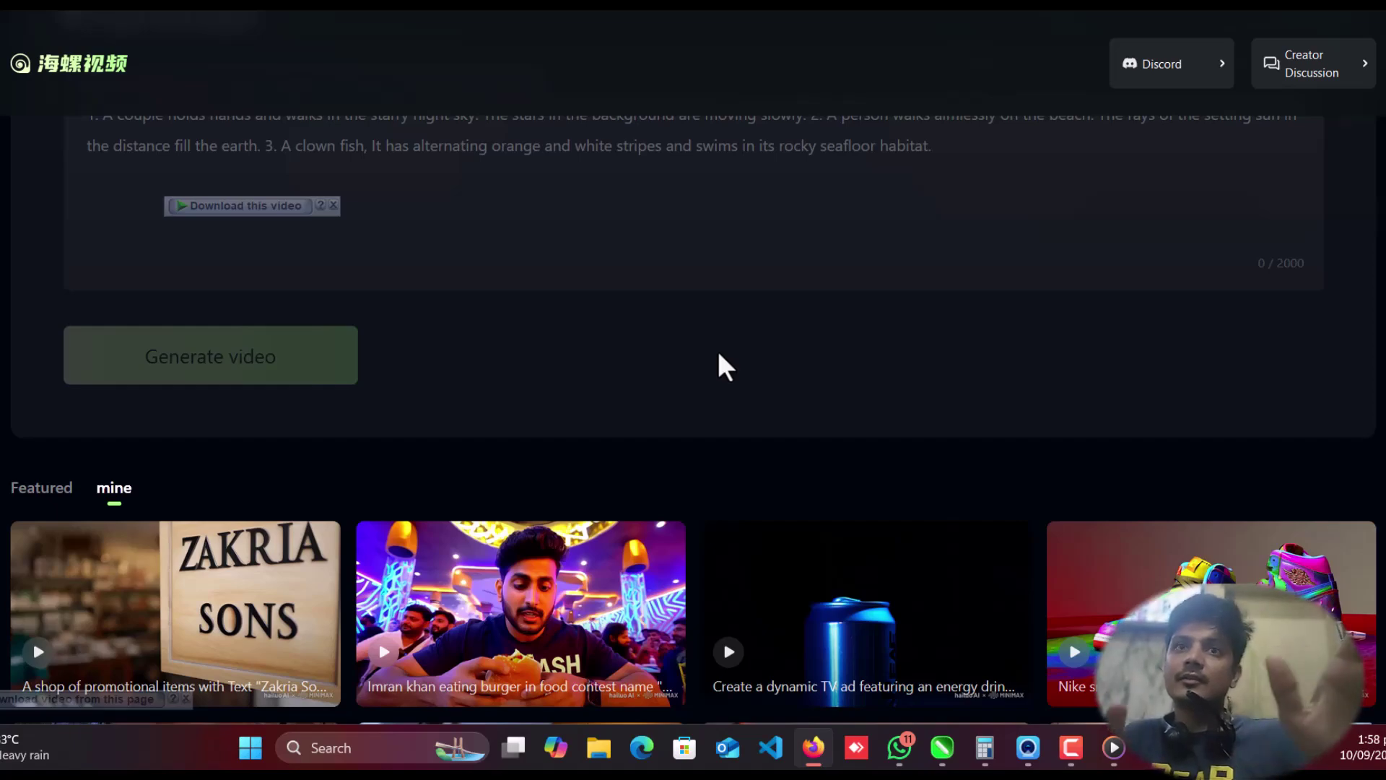
scroll(719, 355, "down", 11)
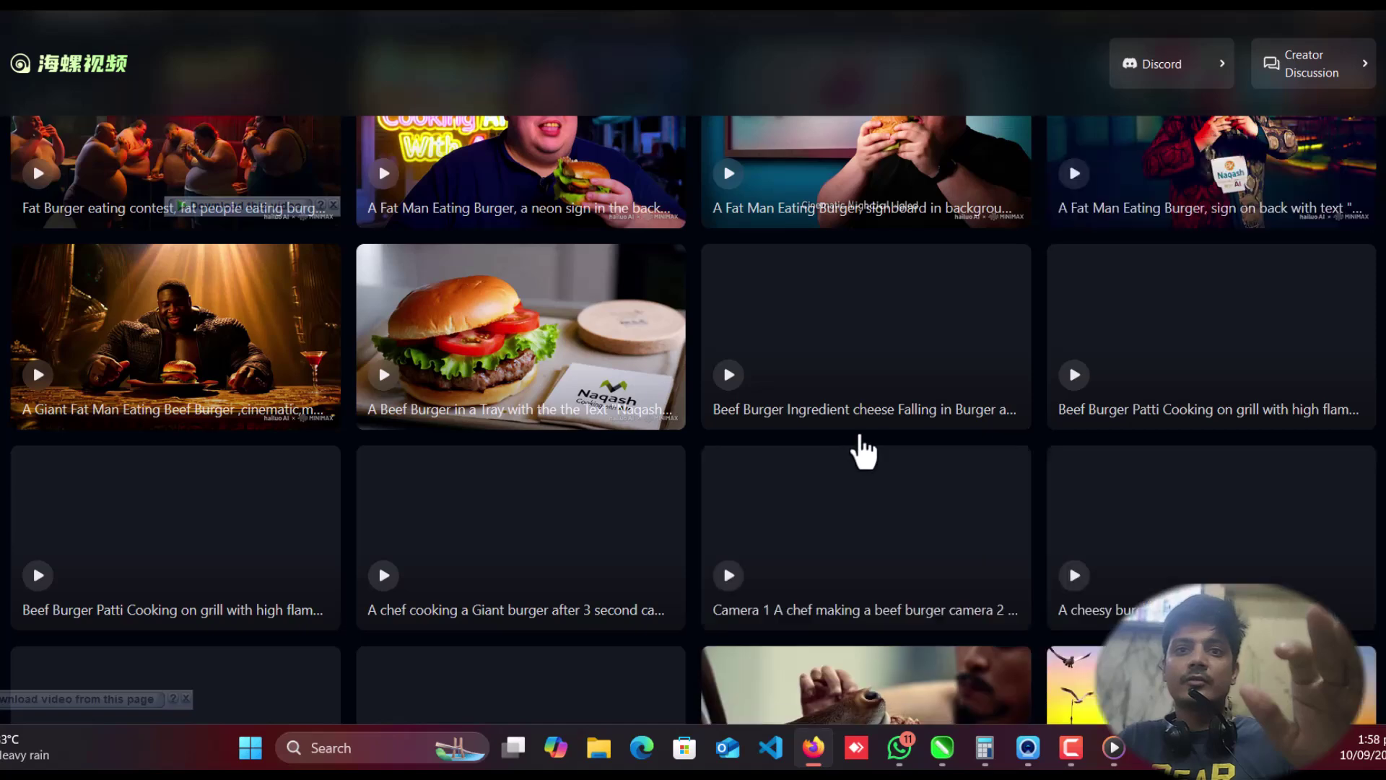
scroll(870, 449, "down", 3)
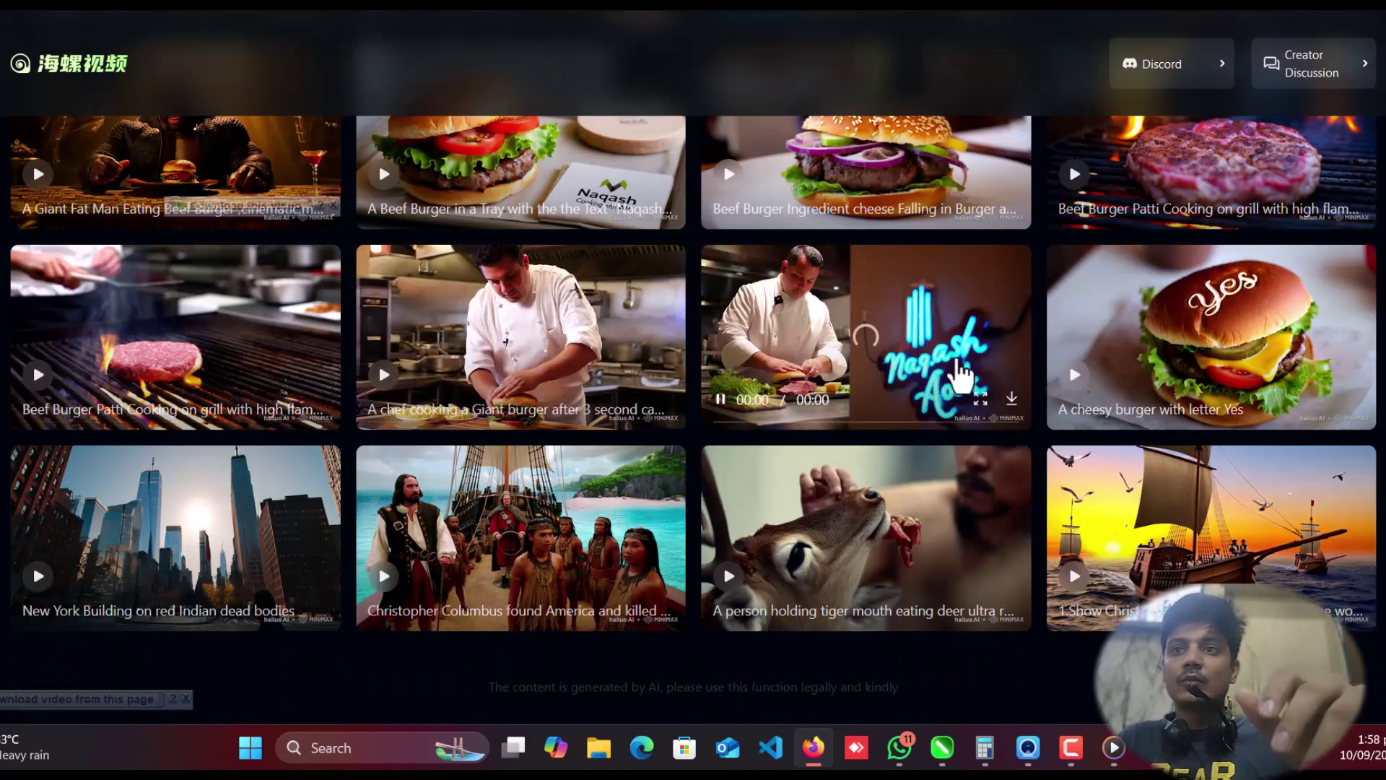
scroll(238, 347, "up", 3)
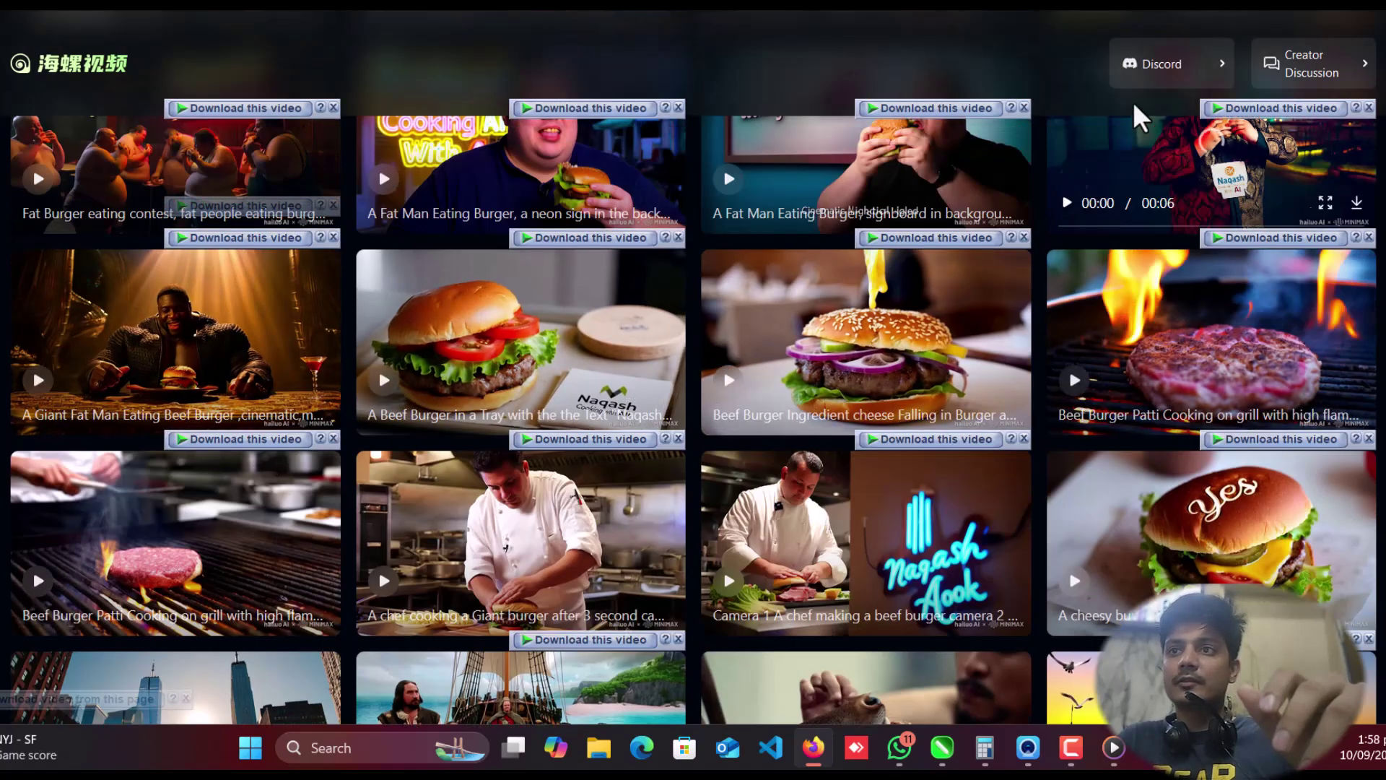
scroll(541, 309, "up", 1)
scroll(213, 426, "up", 3)
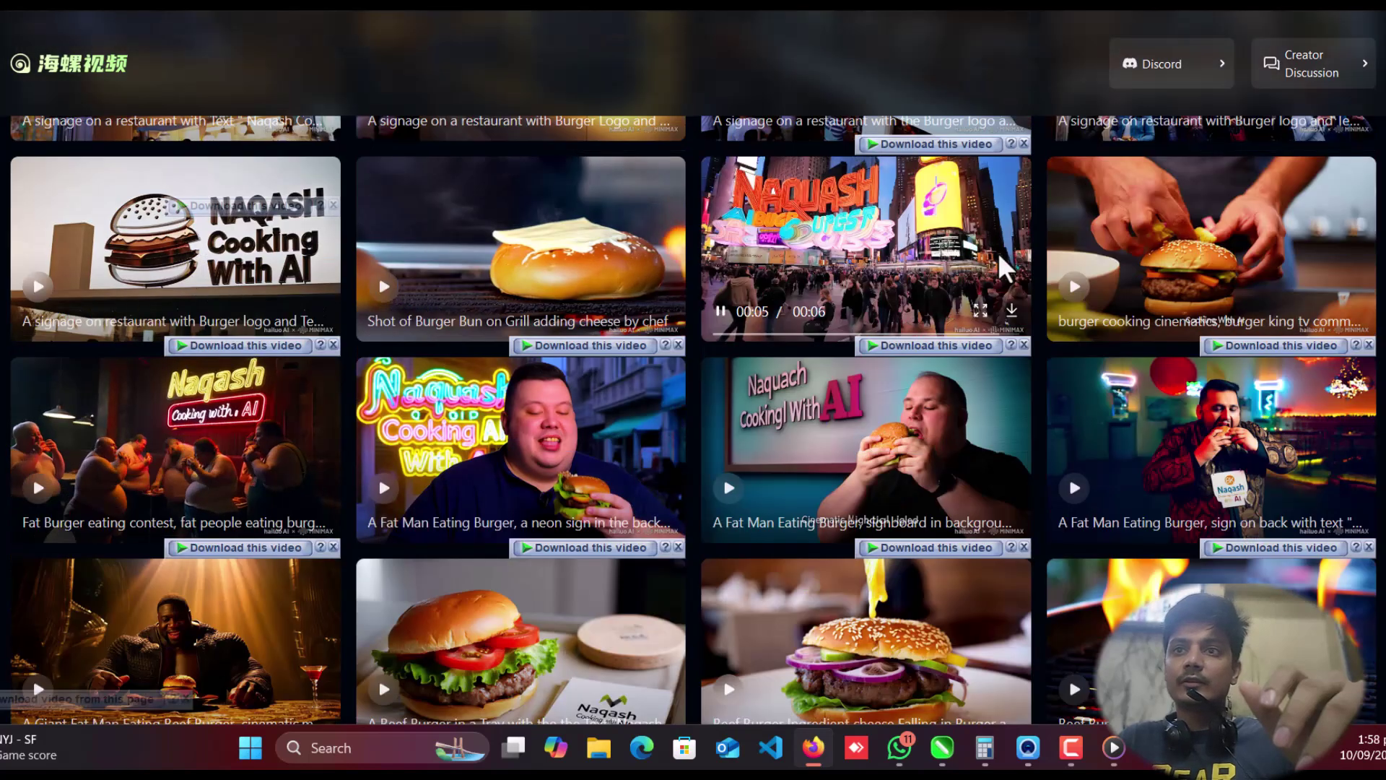
scroll(511, 383, "up", 4)
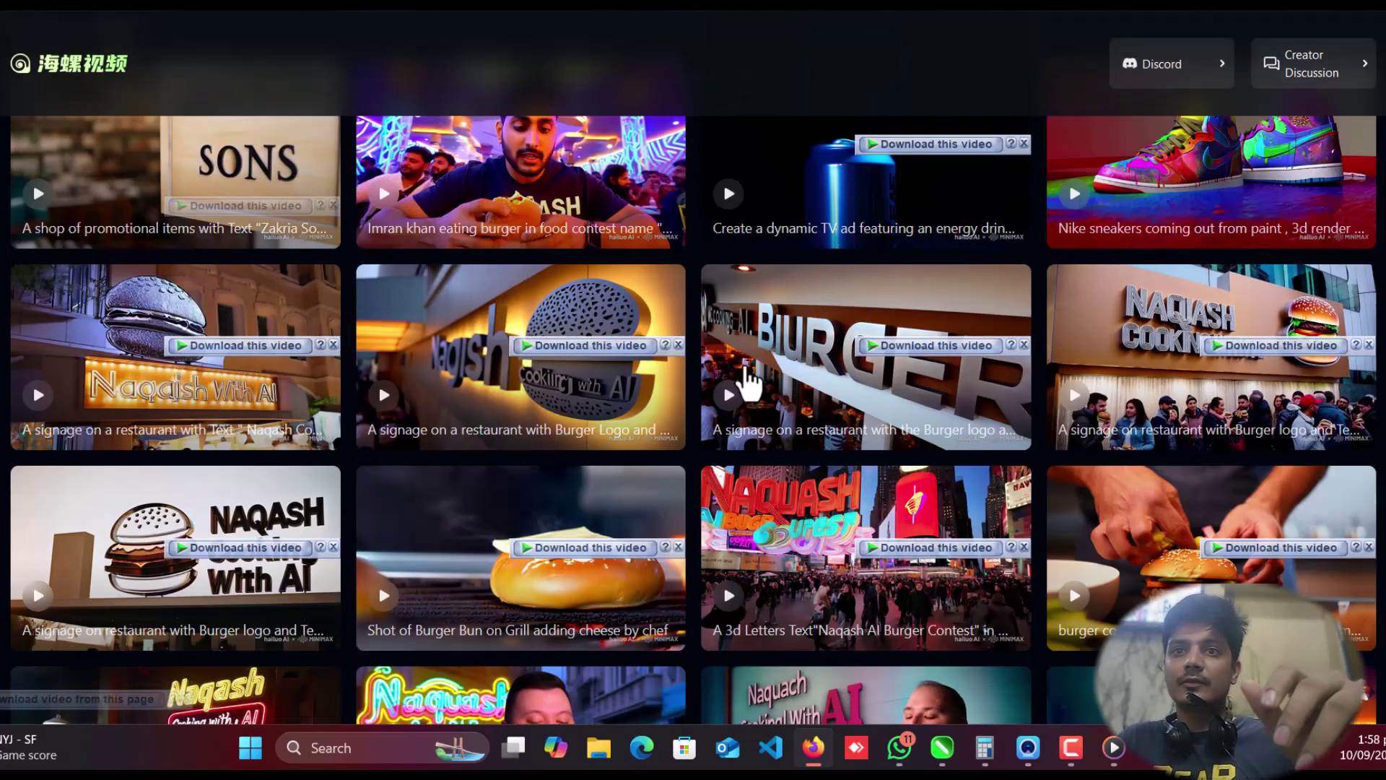
scroll(325, 340, "up", 2)
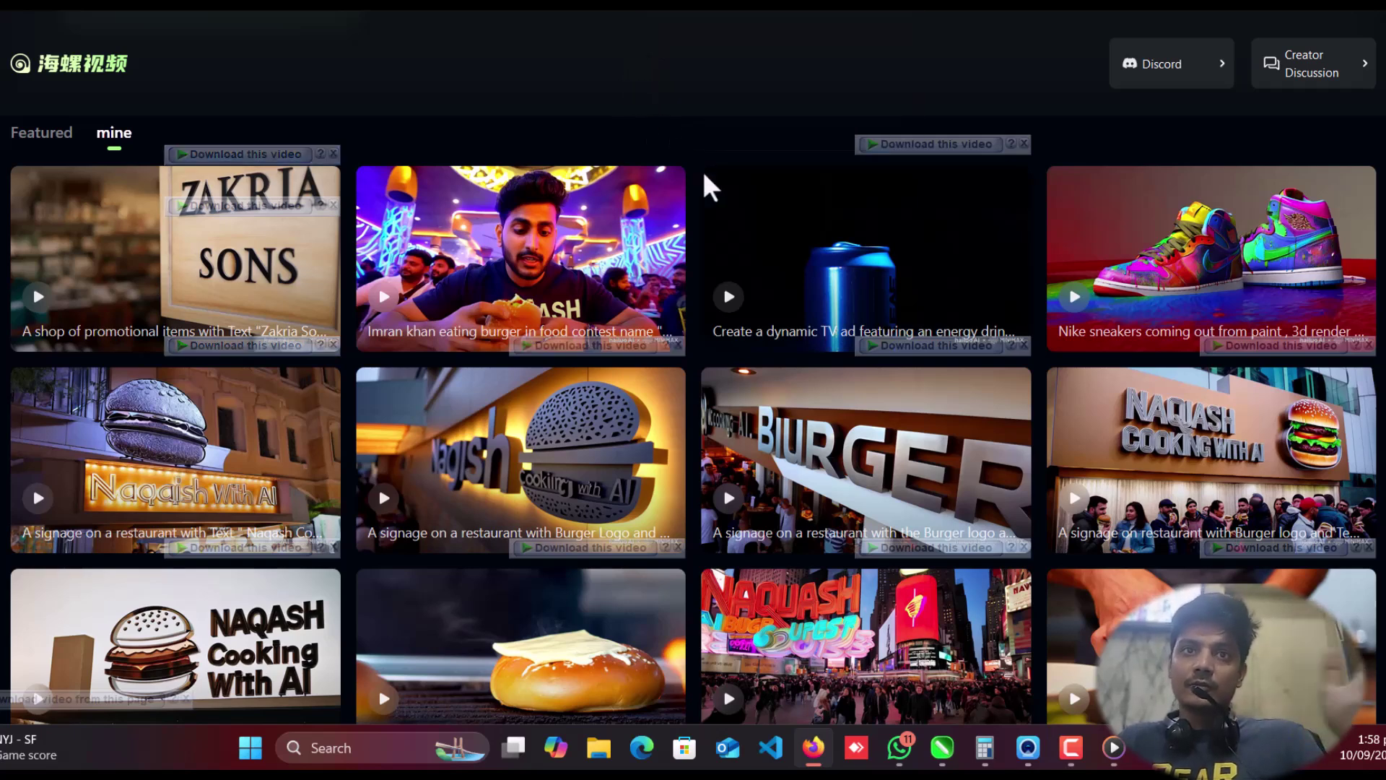
scroll(711, 177, "up", 7)
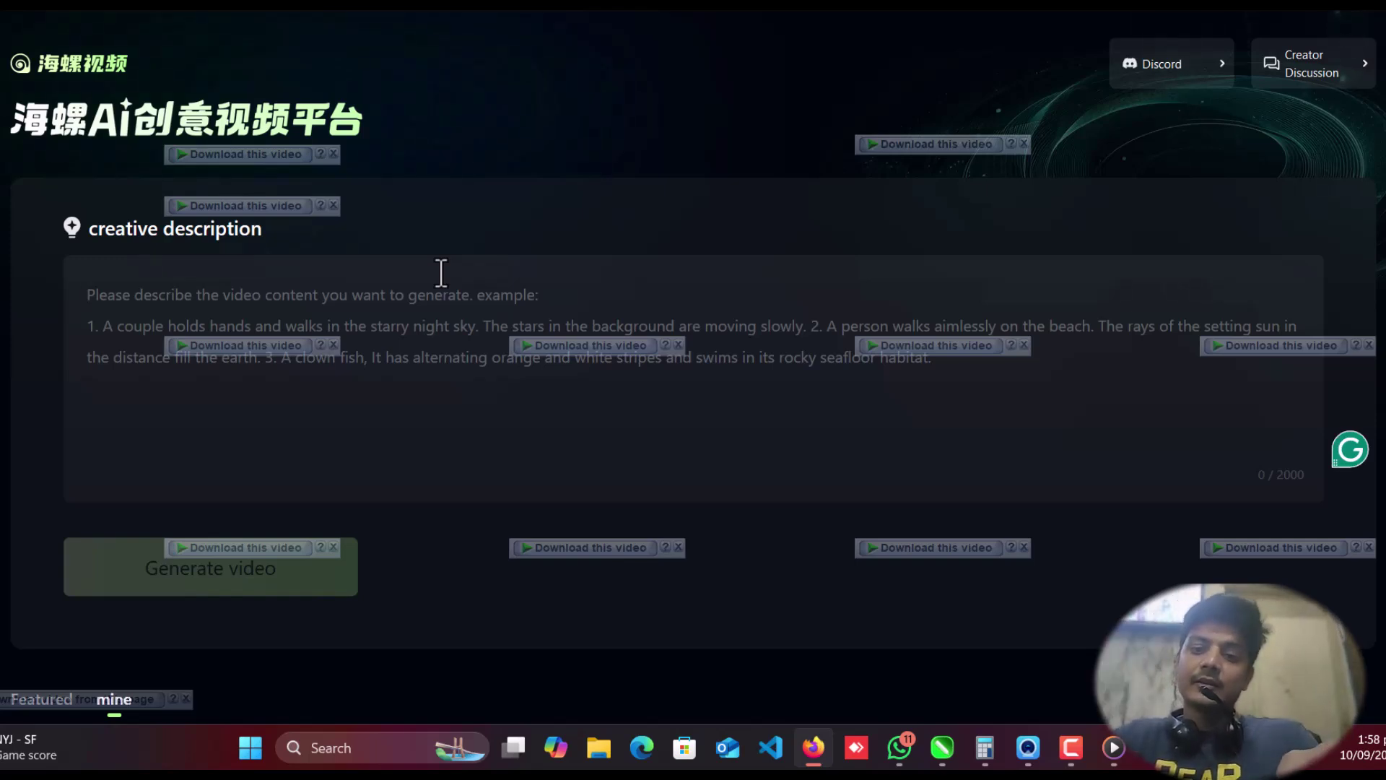
Step: Generate a video from the prompt Obama eating Burger and Neon sign in background with text "NAQASH Burger"
type("Obama eat")
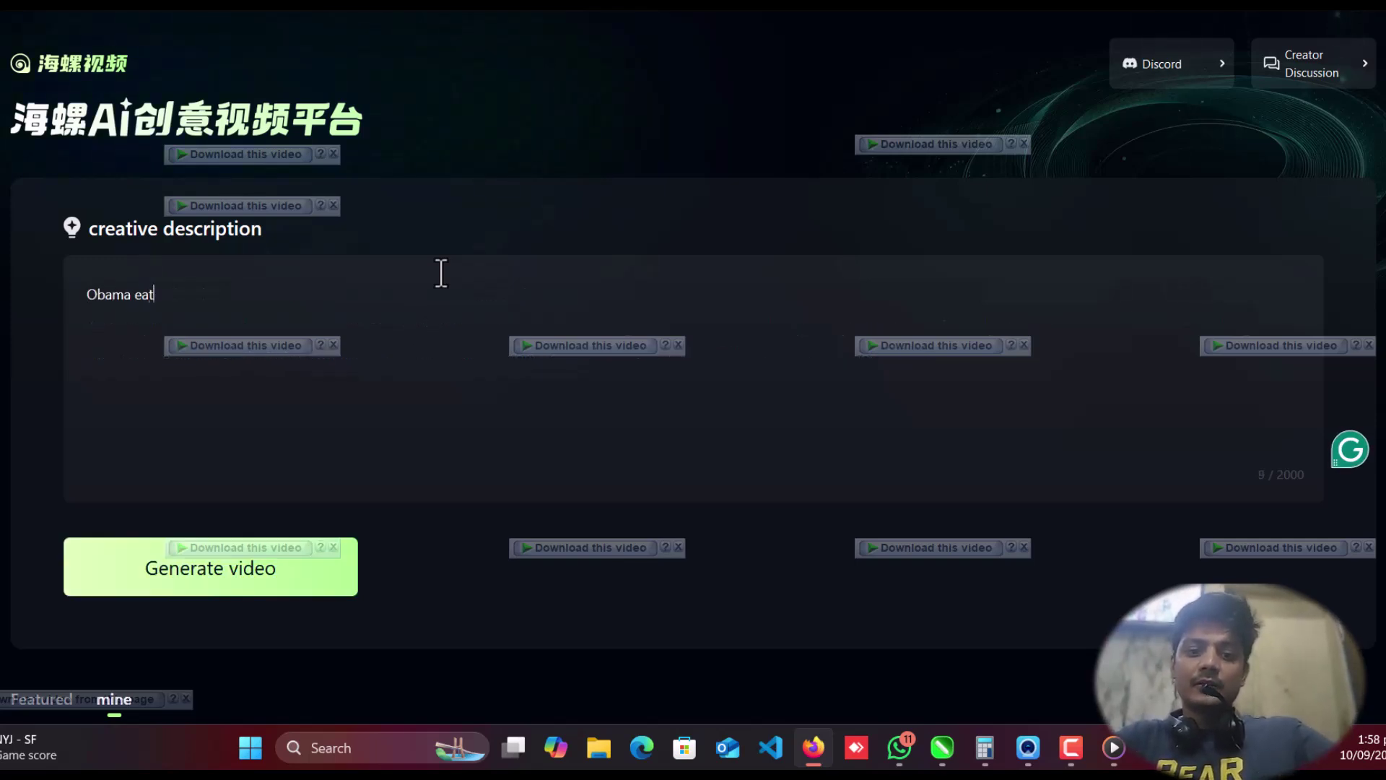
type("ing Burger and")
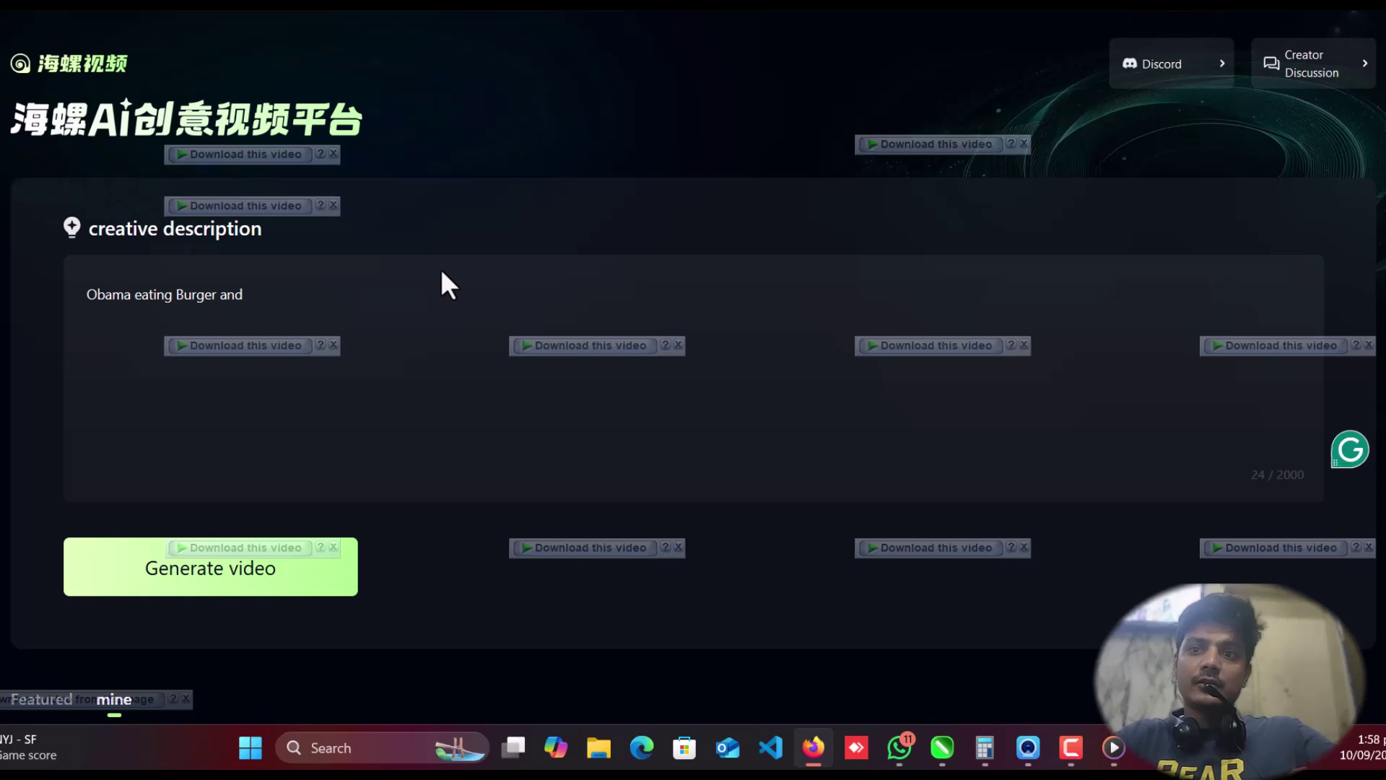
left_click(1061, 760)
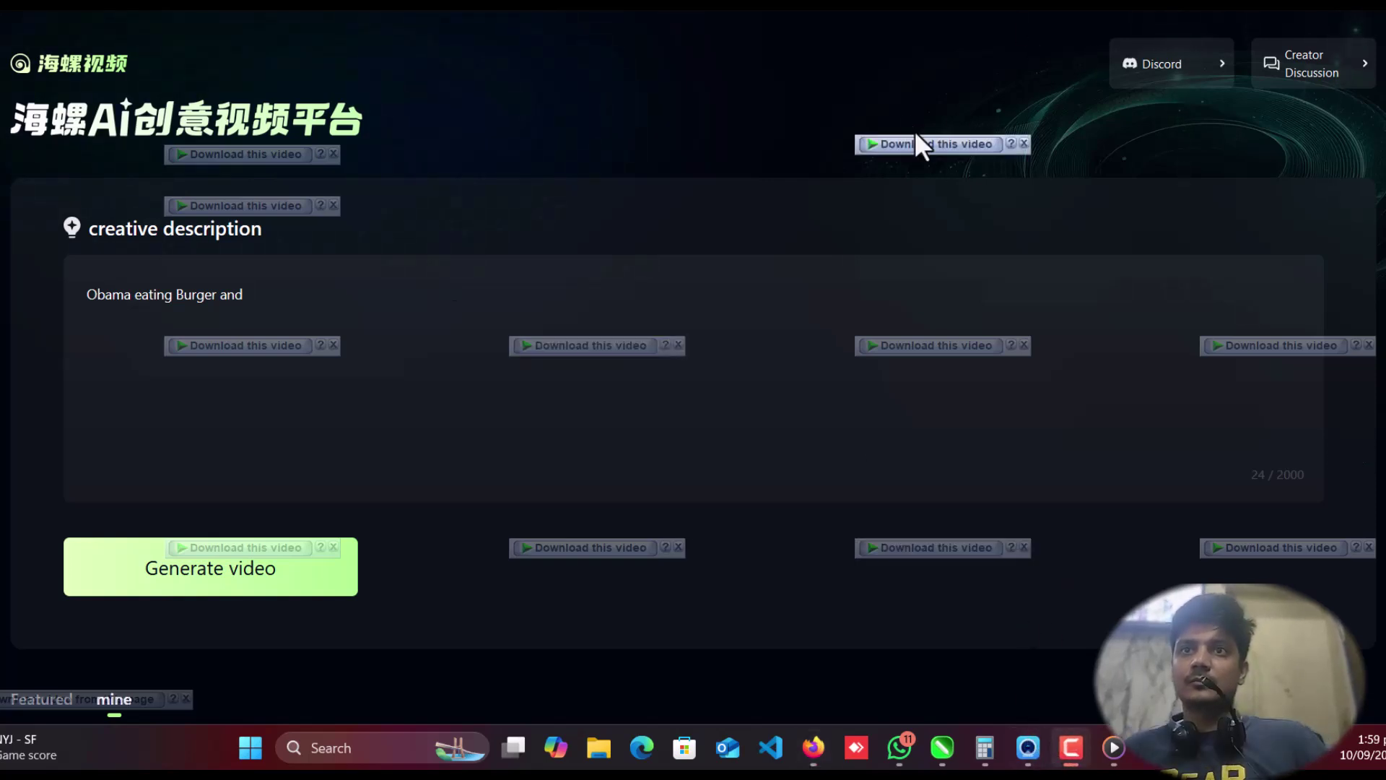
left_click(267, 305)
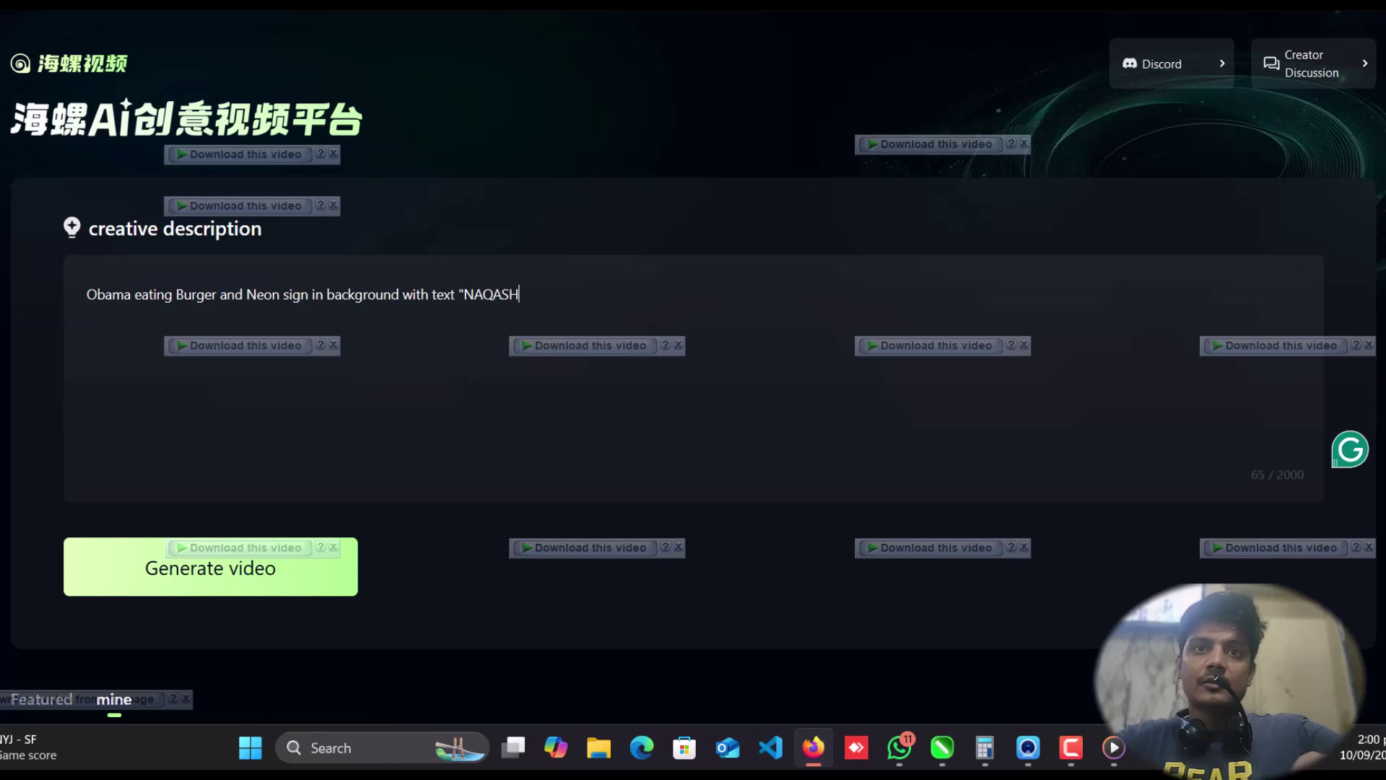
type("\"")
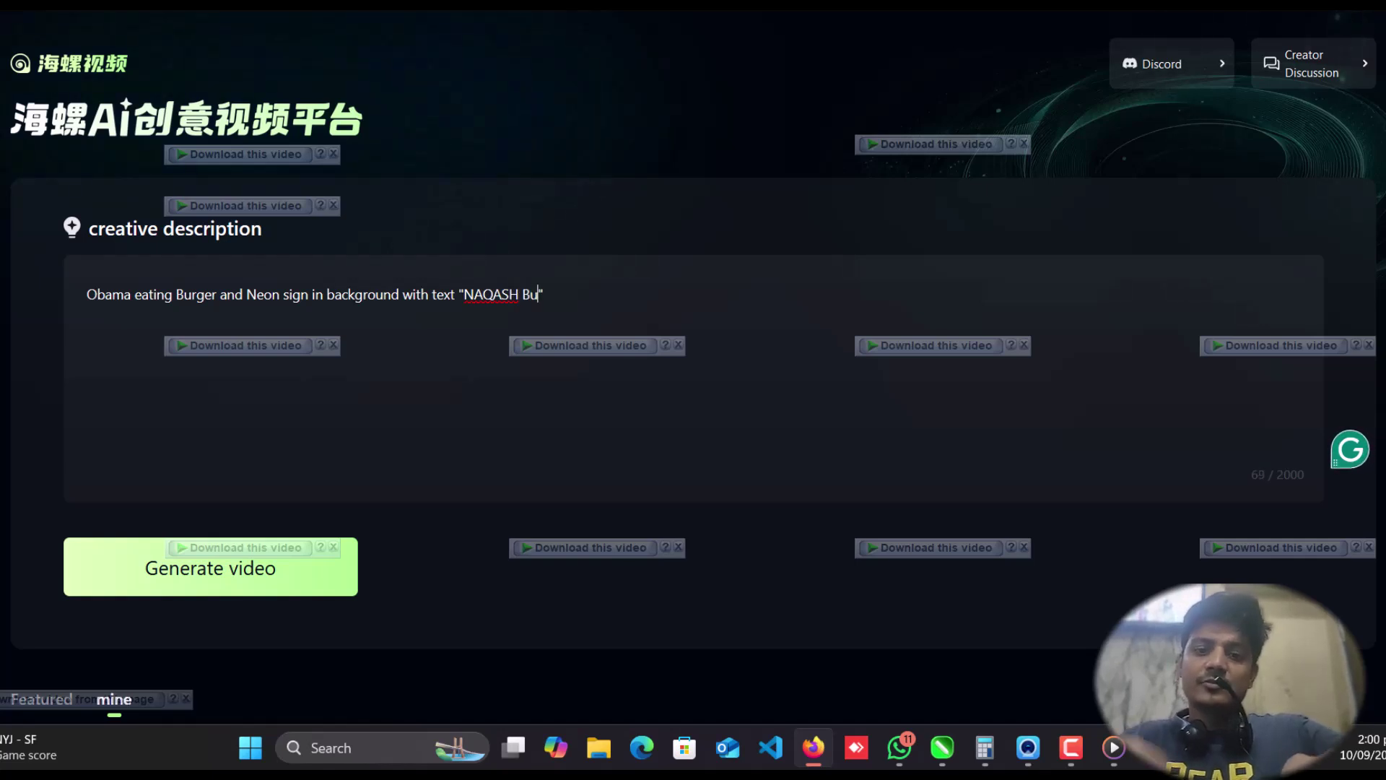
scroll(442, 427, "down", 3)
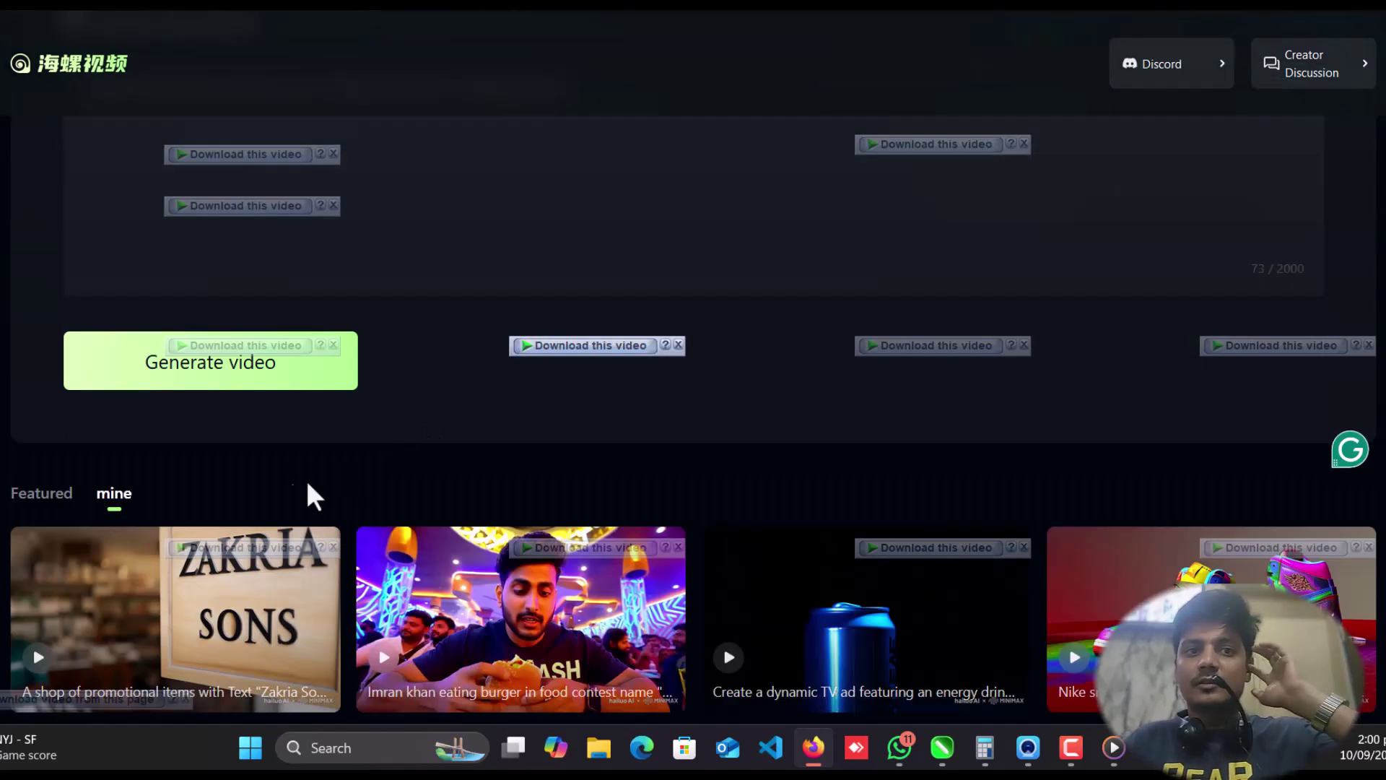
left_click(294, 395)
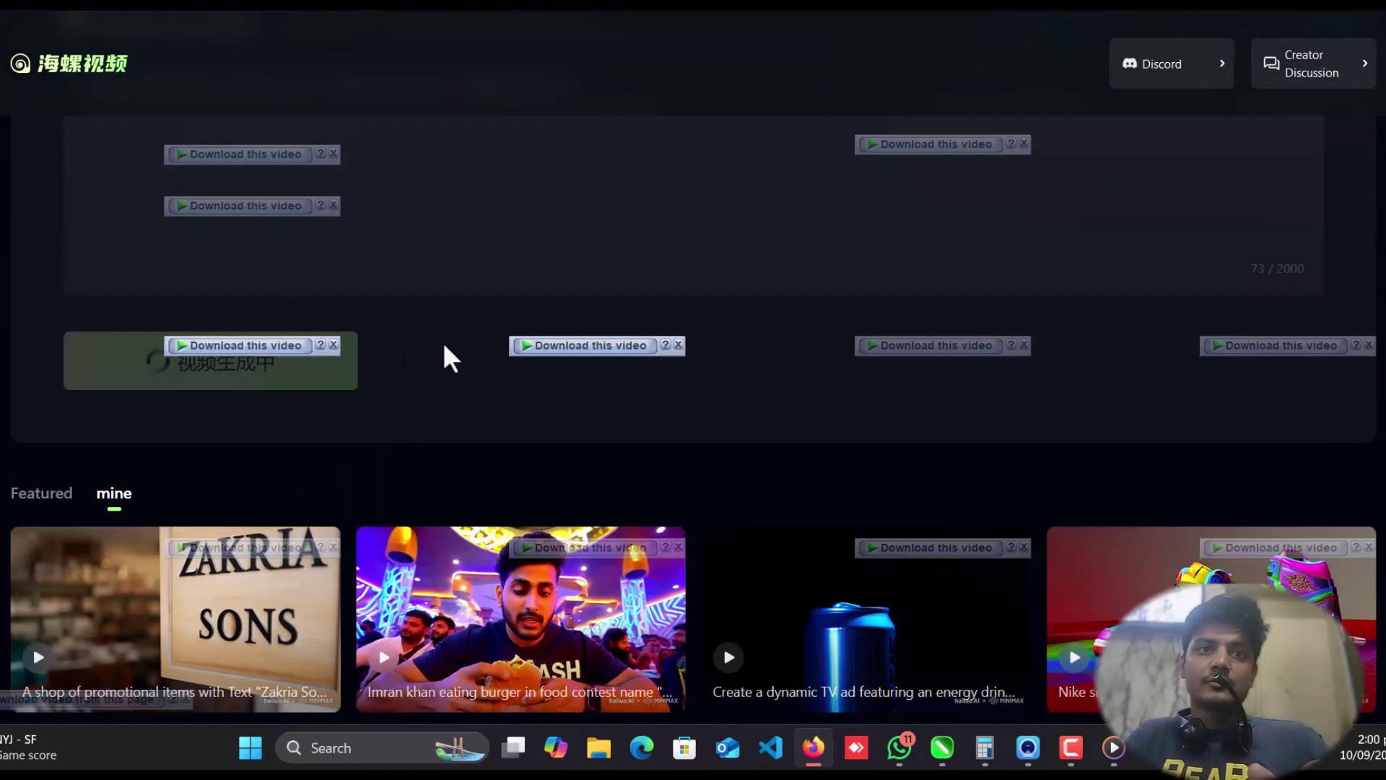
Step: Dismiss the download-video overlays covering the prompt box and the first clips of the personal gallery
scroll(443, 346, "down", 7)
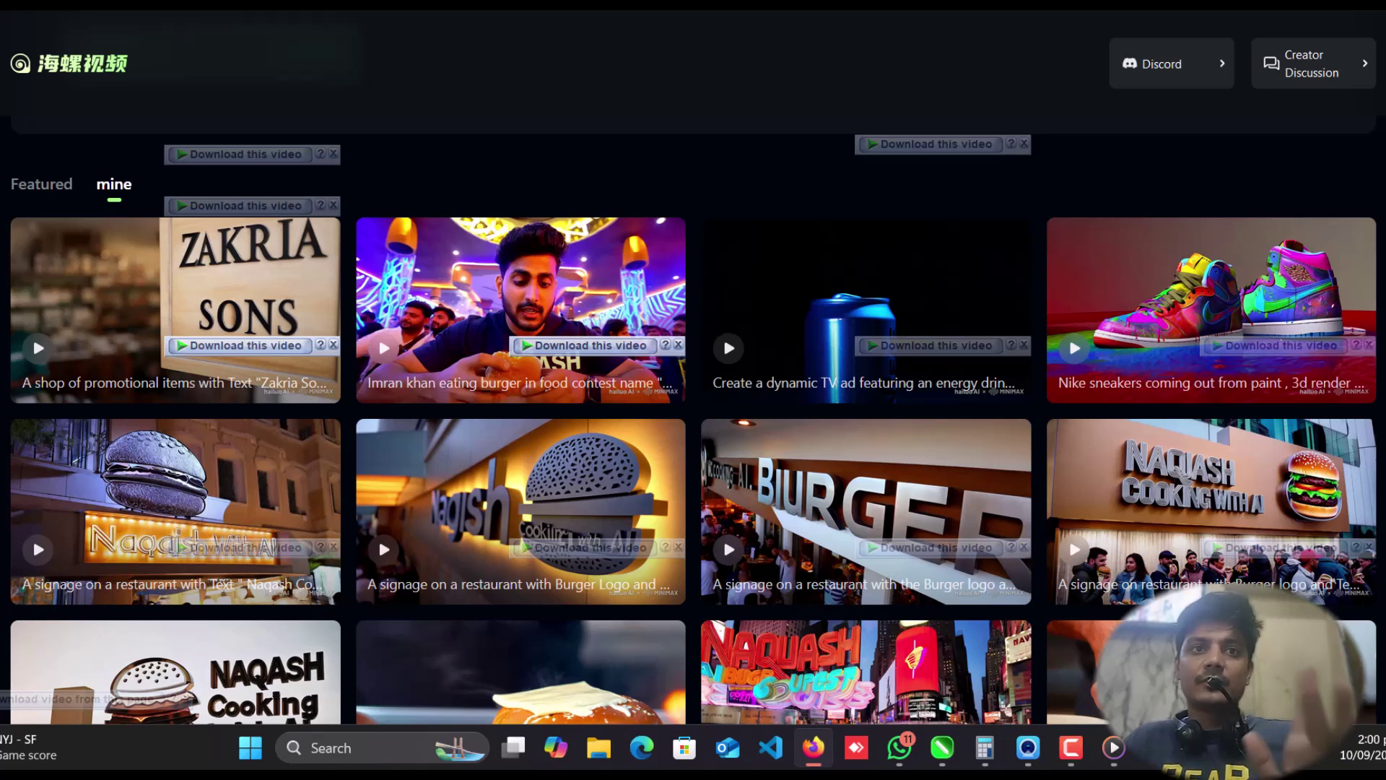
scroll(378, 535, "up", 6)
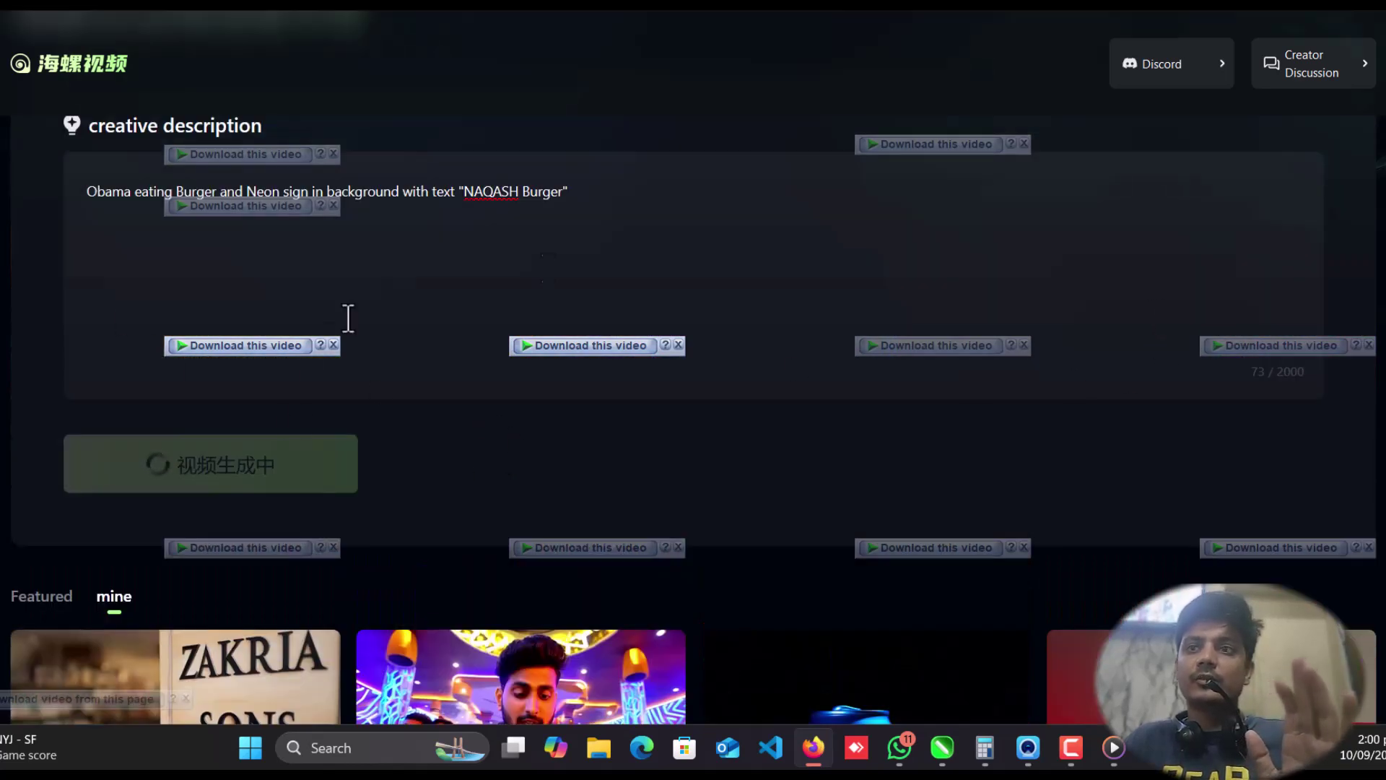
left_click(333, 345)
left_click(332, 205)
left_click(333, 153)
left_click(678, 345)
left_click(677, 547)
Step: Check the new clip's generation queue status, and play the Nike sneakers clip to read its creative description before closing it
scroll(433, 470, "down", 4)
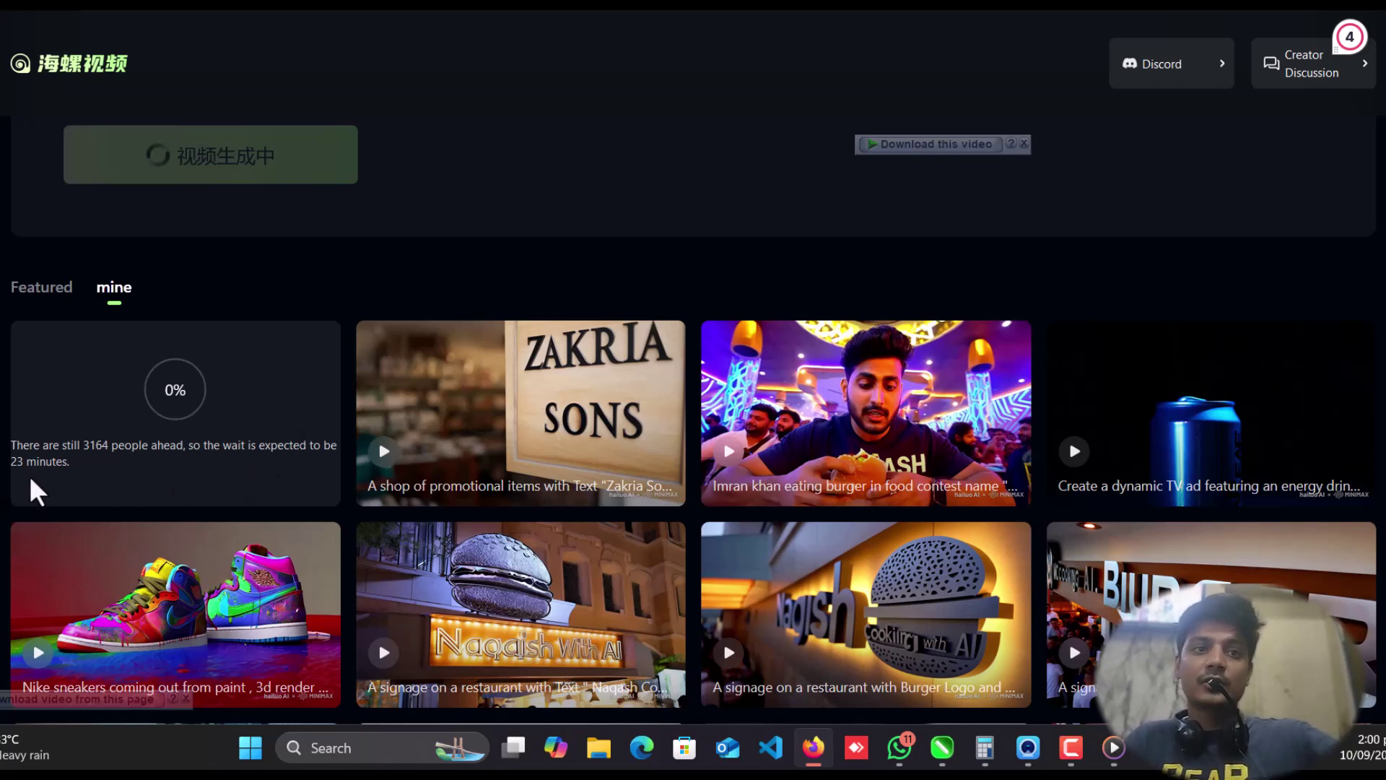
scroll(115, 446, "down", 2)
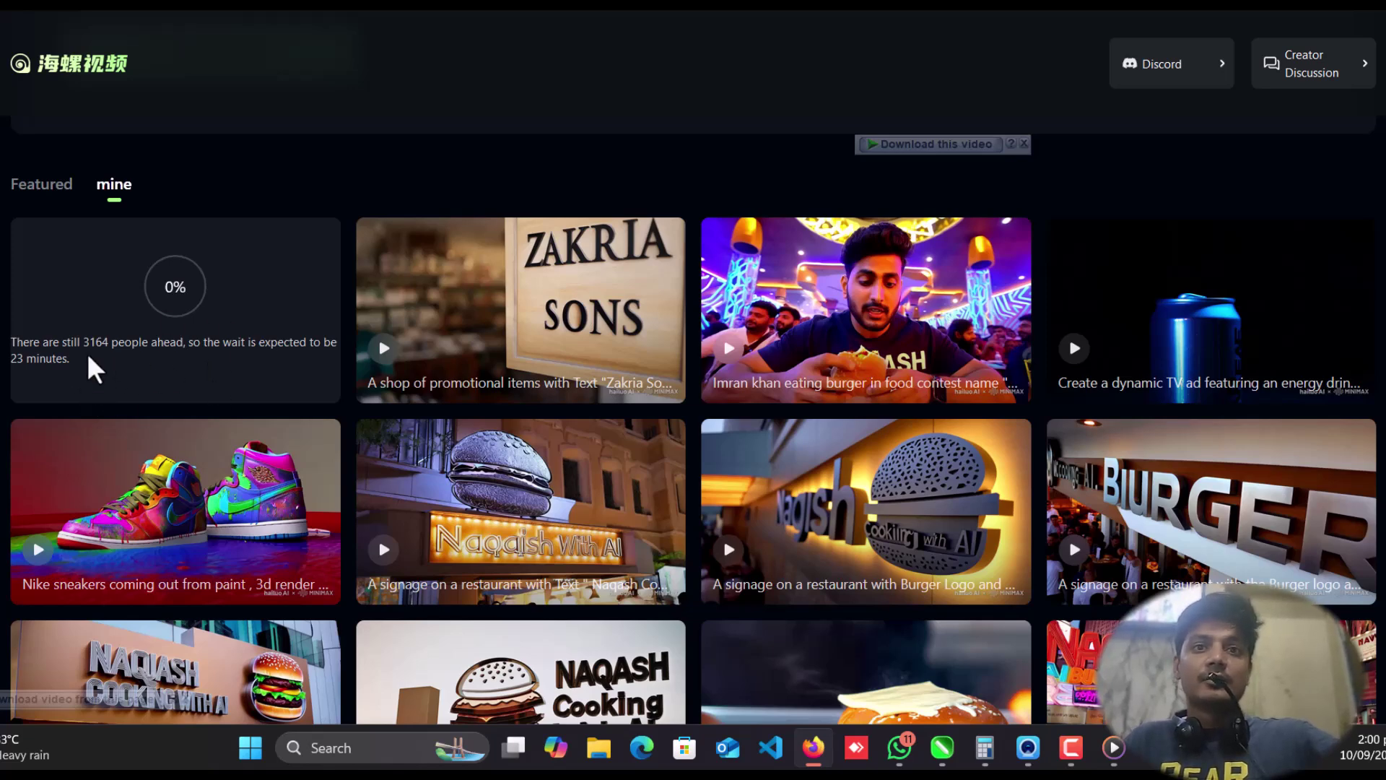
scroll(48, 388, "up", 2)
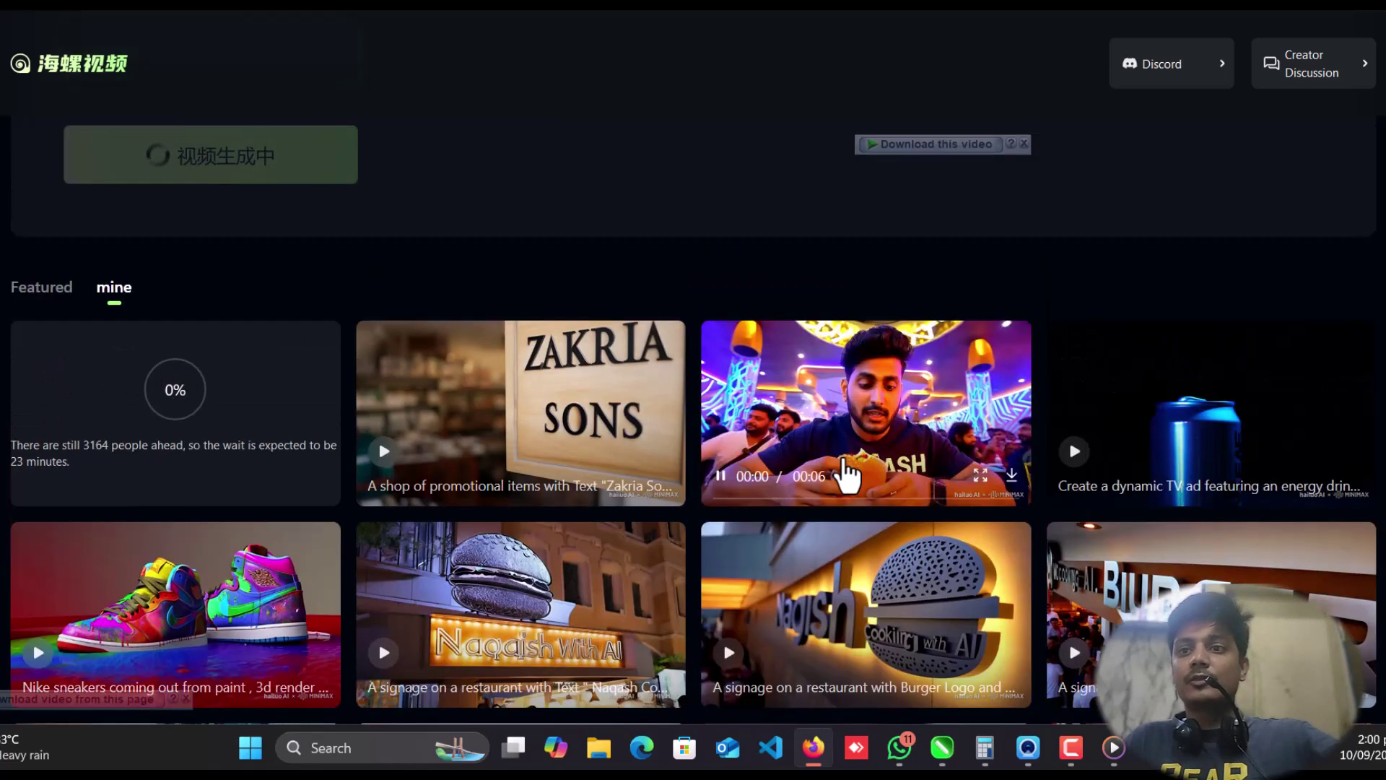
scroll(845, 473, "down", 5)
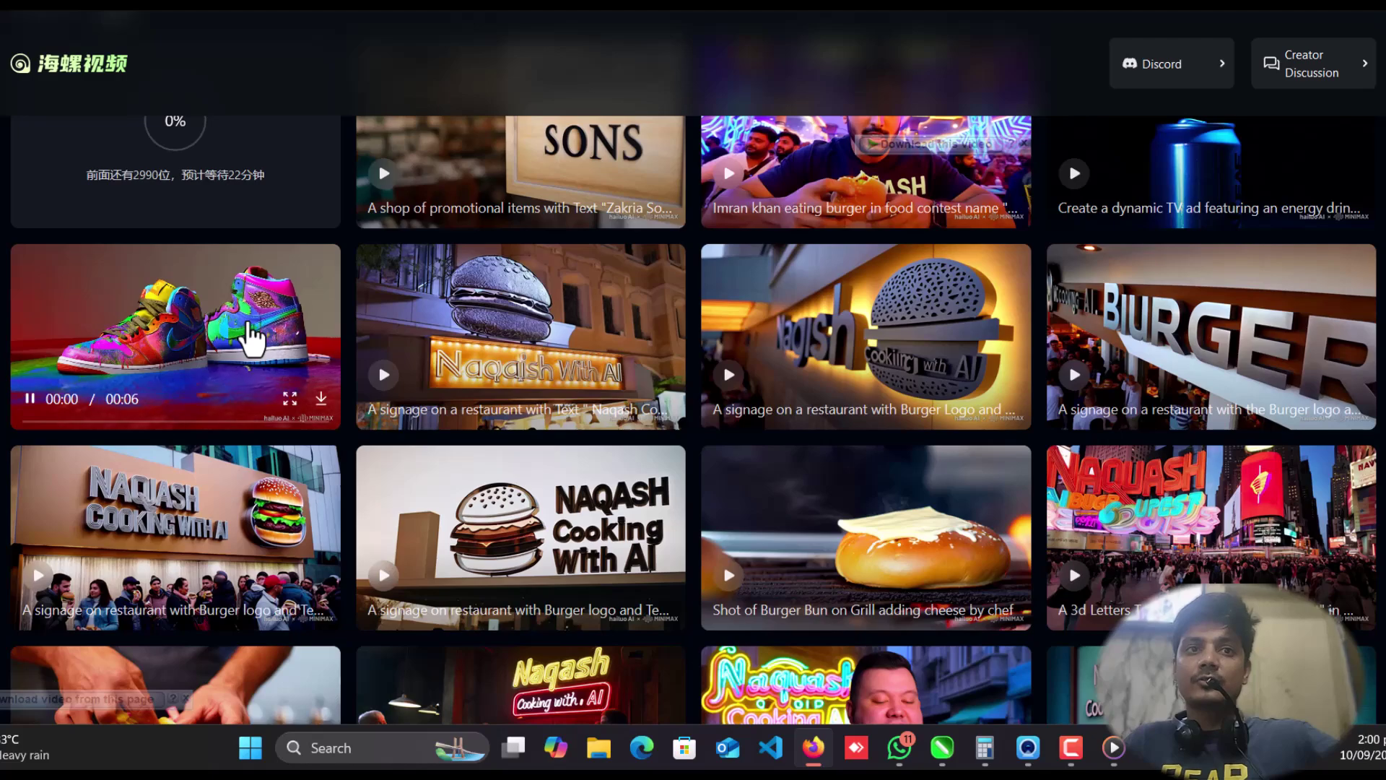
left_click(247, 340)
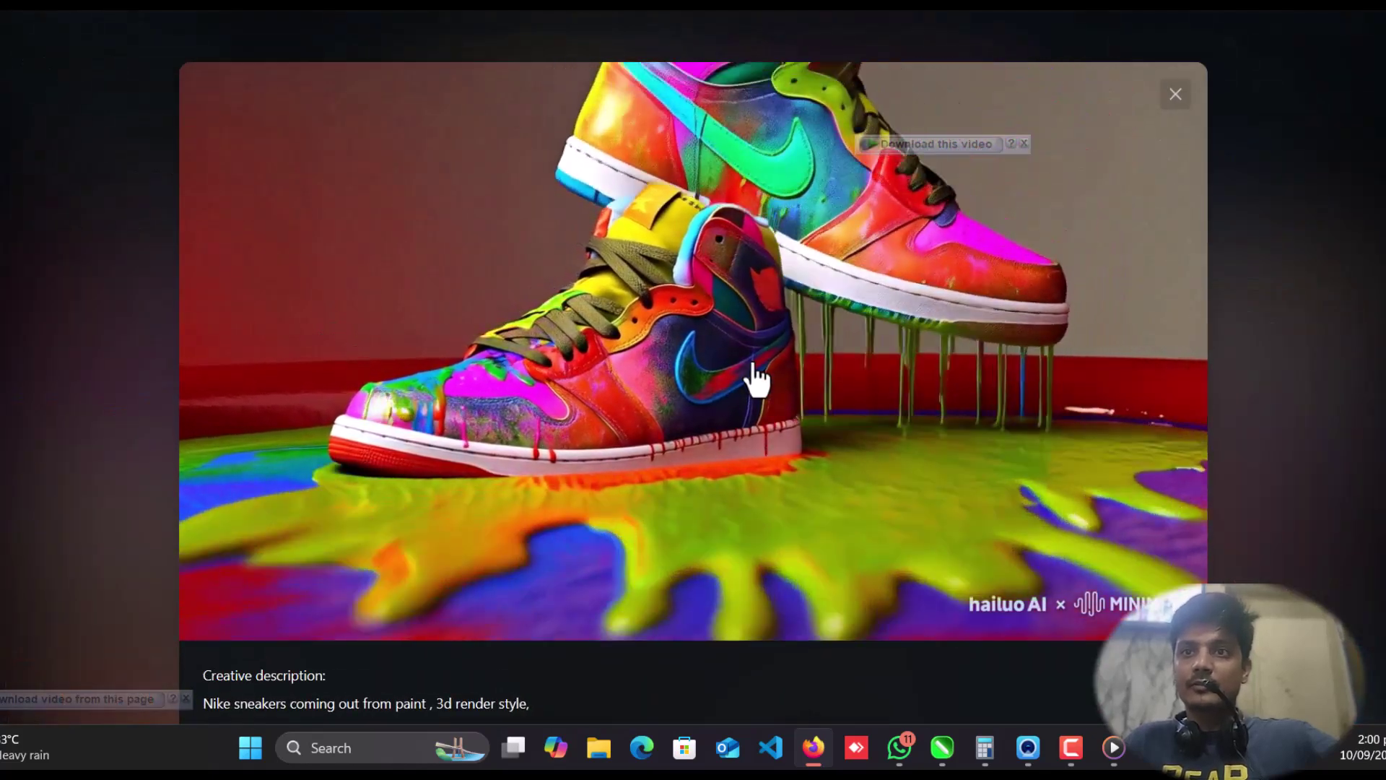
scroll(796, 415, "down", 3)
left_click_drag(534, 540, 178, 538)
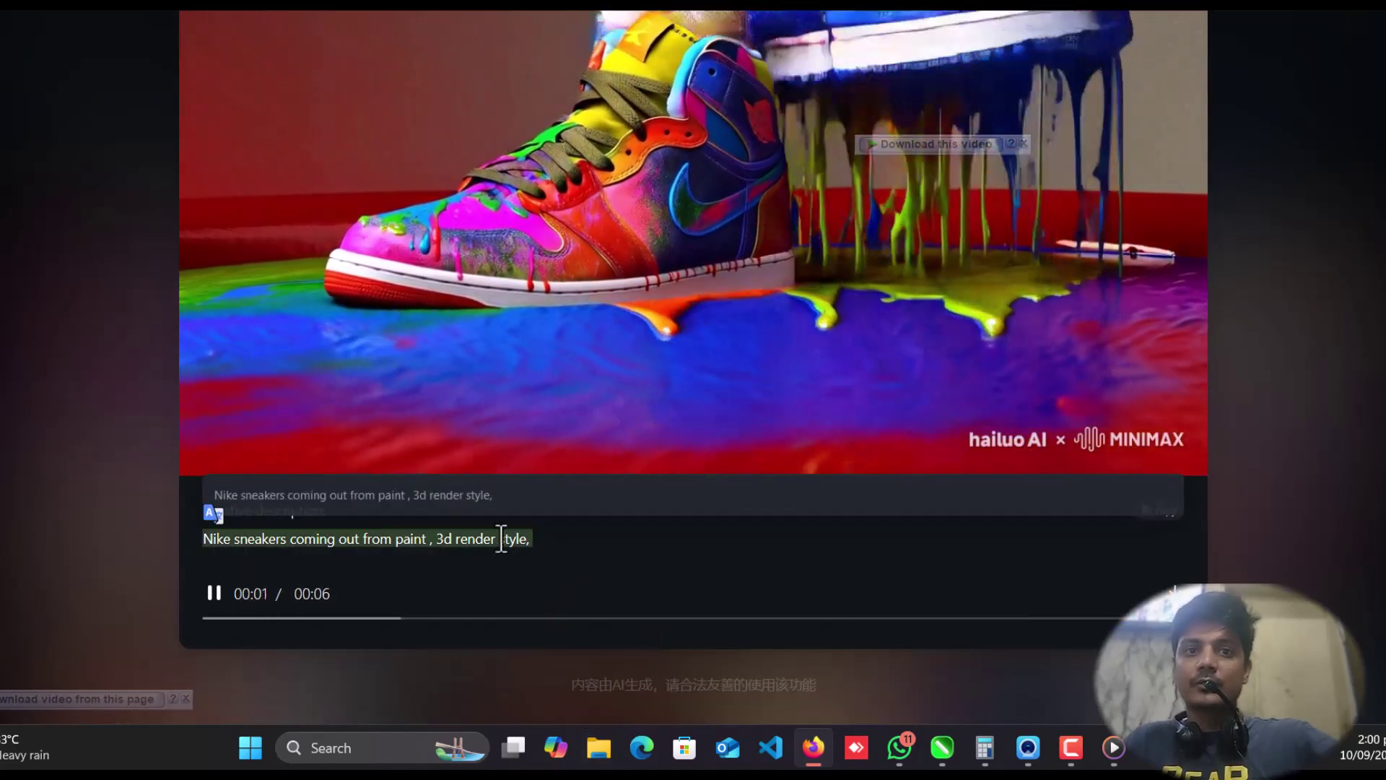
scroll(687, 552, "up", 3)
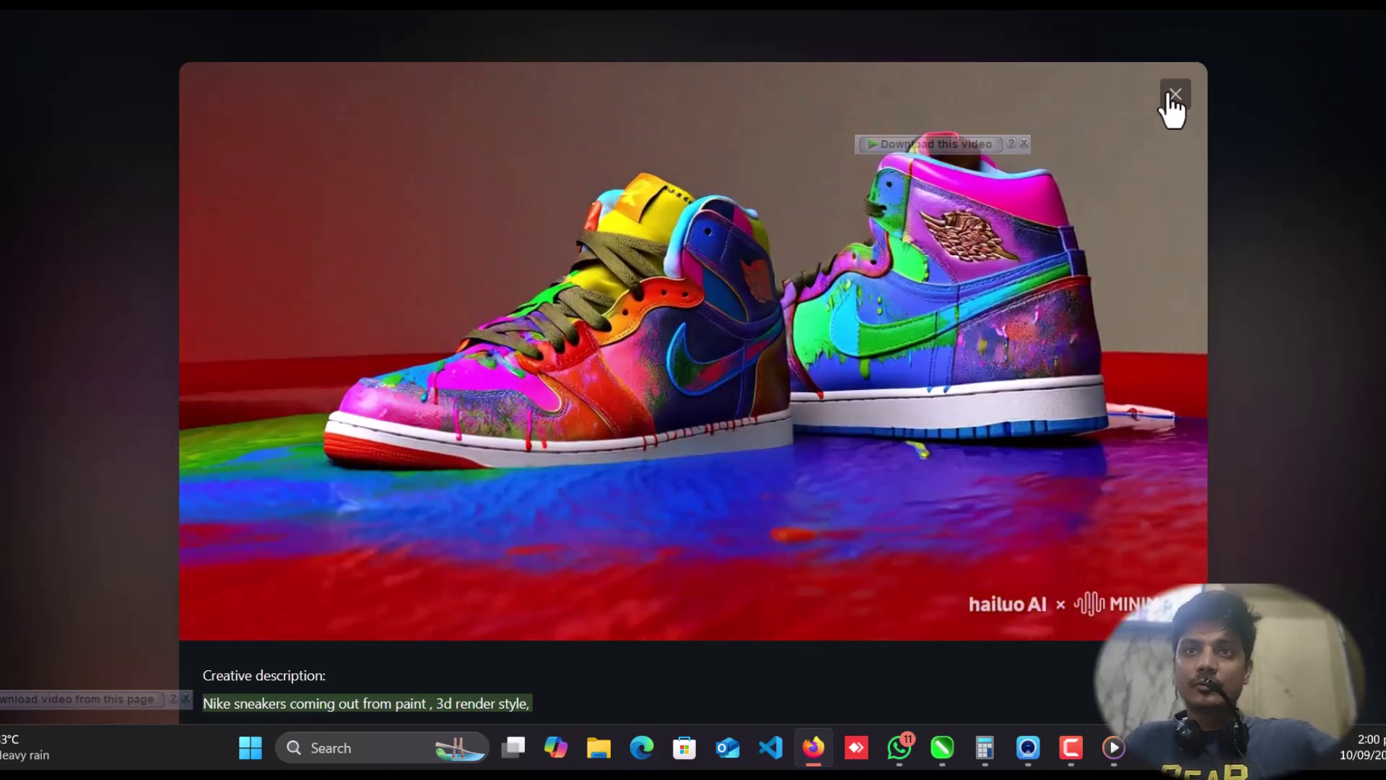
left_click(1172, 98)
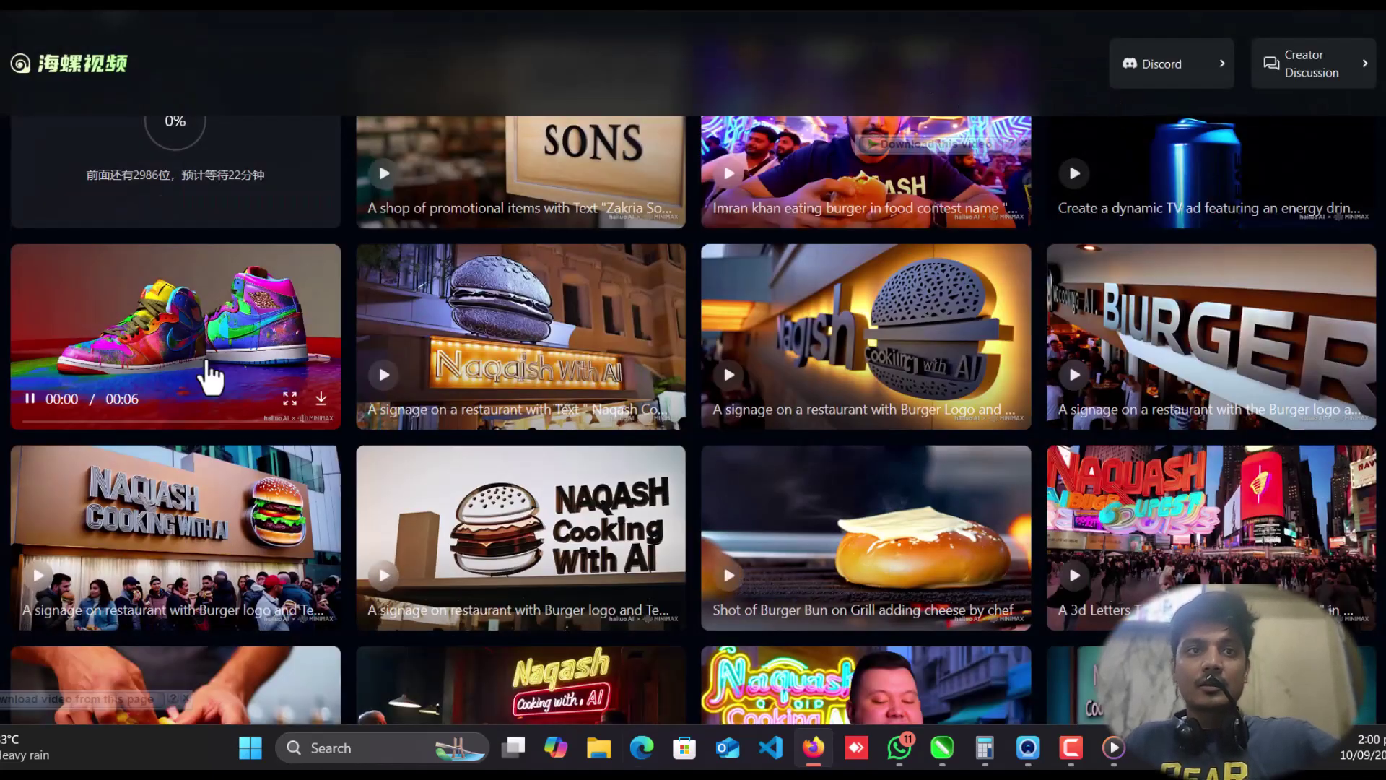
scroll(204, 374, "up", 3)
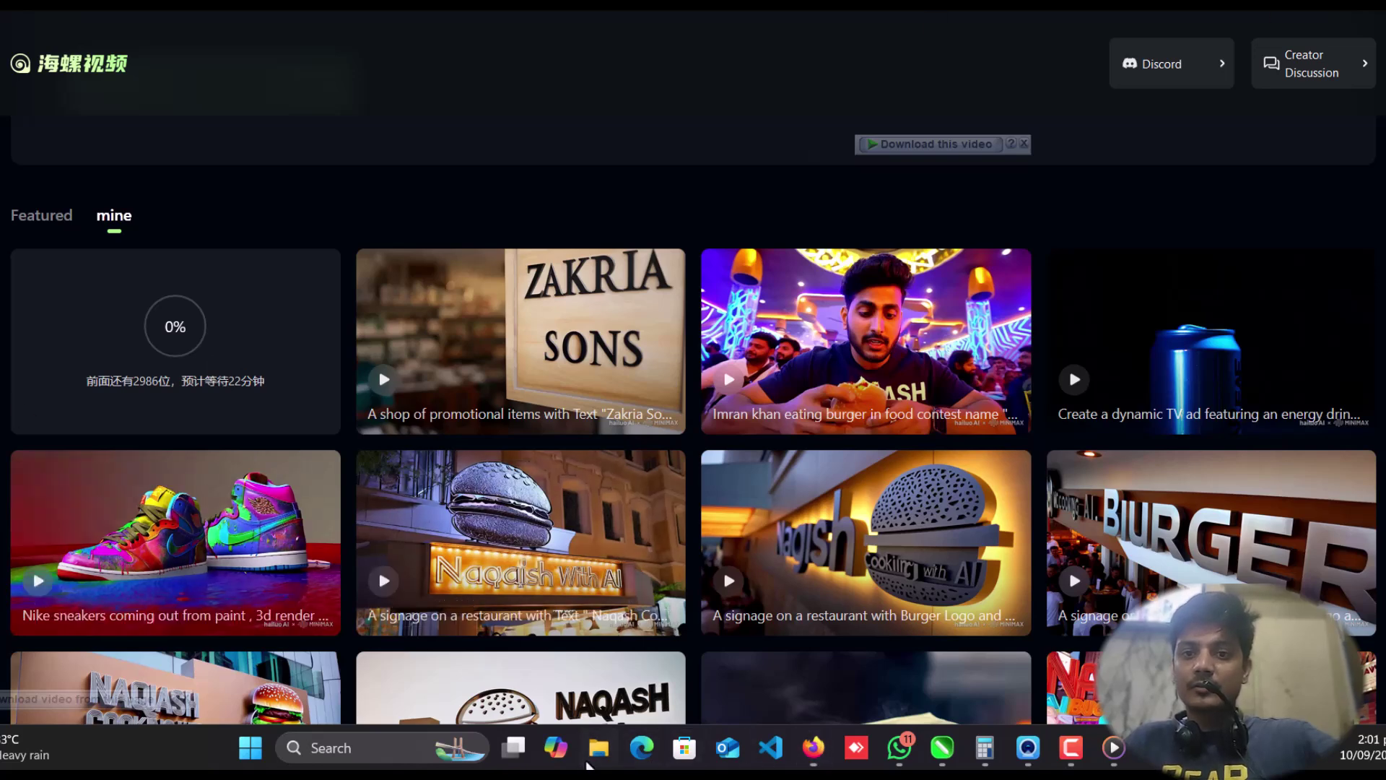
Step: Open the SwarmUI folder in a maximised File Explorer window
key("super+e")
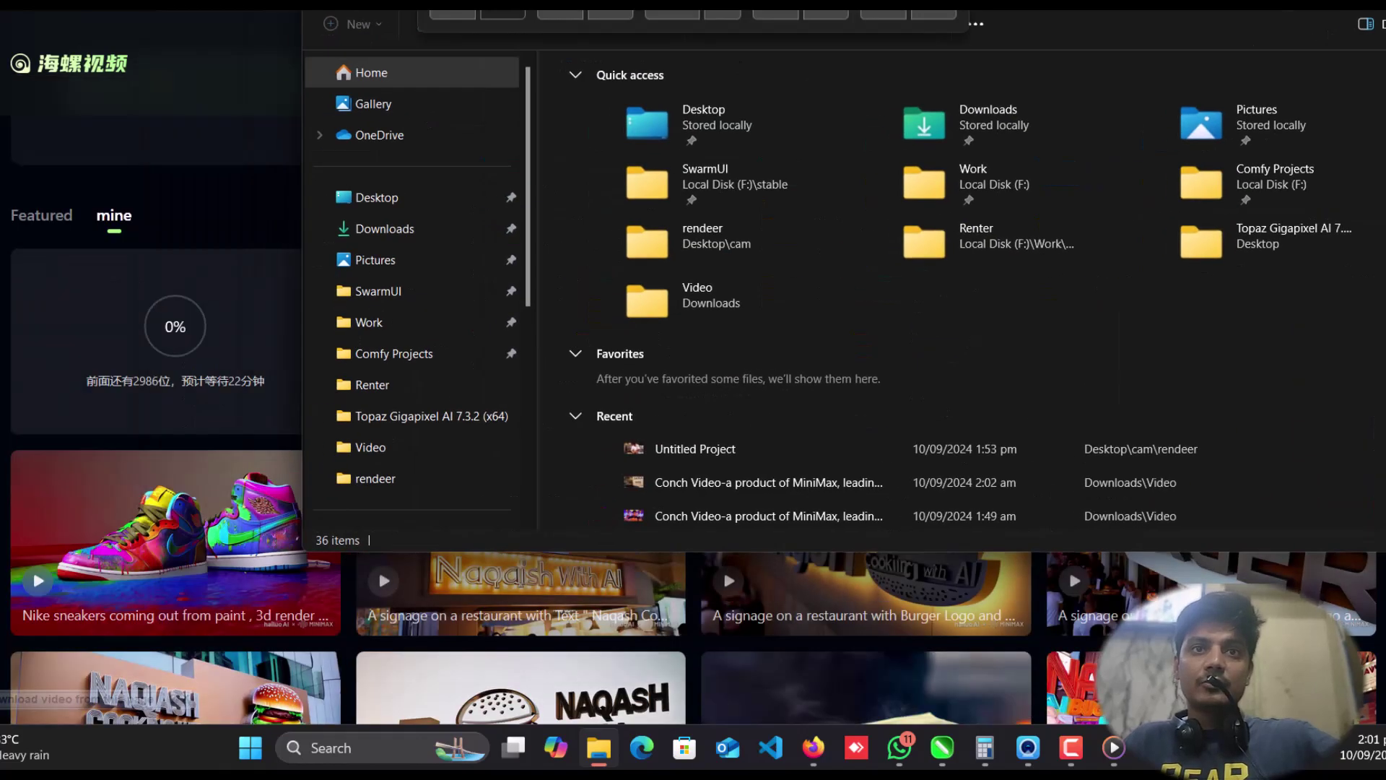
left_click_drag(738, 4, 645, 15)
double_click(644, 16)
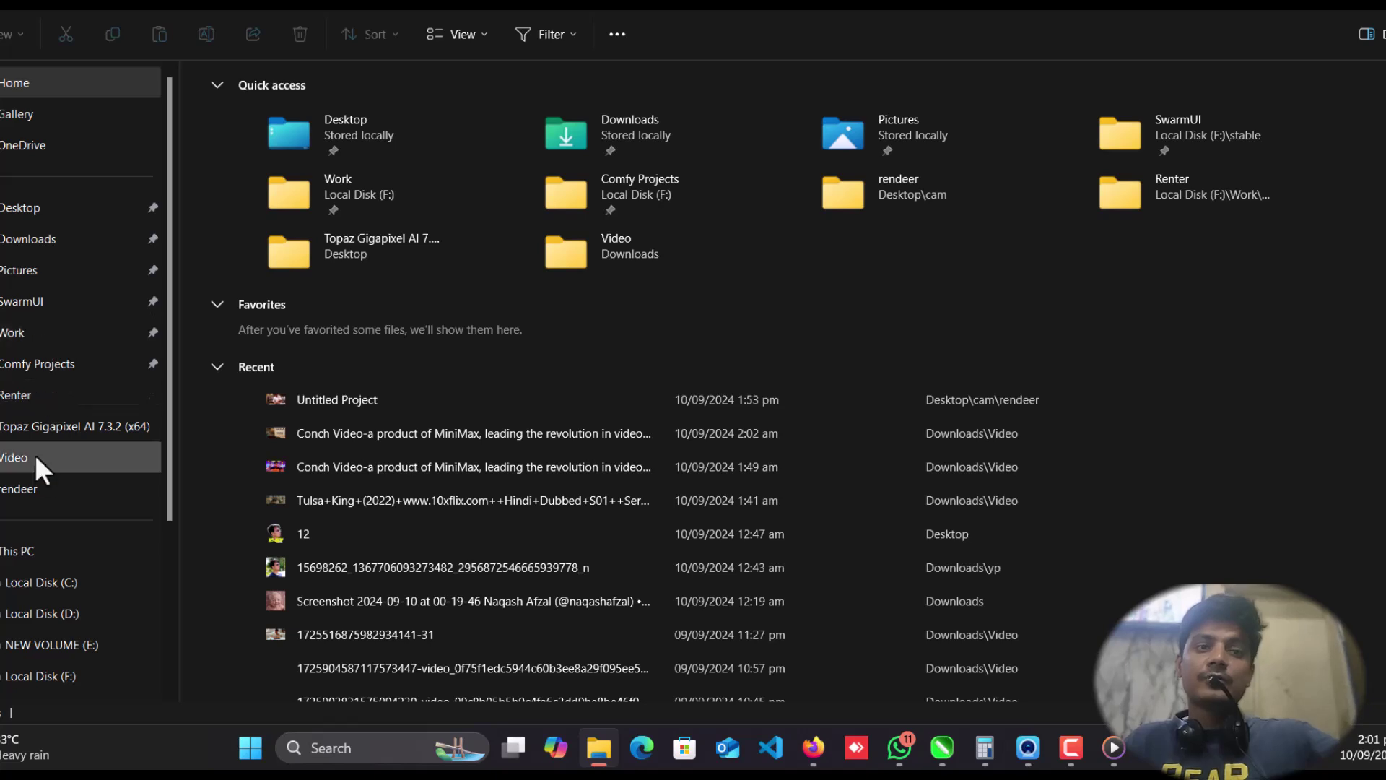
scroll(33, 462, "down", 5)
scroll(74, 449, "up", 2)
scroll(62, 326, "up", 3)
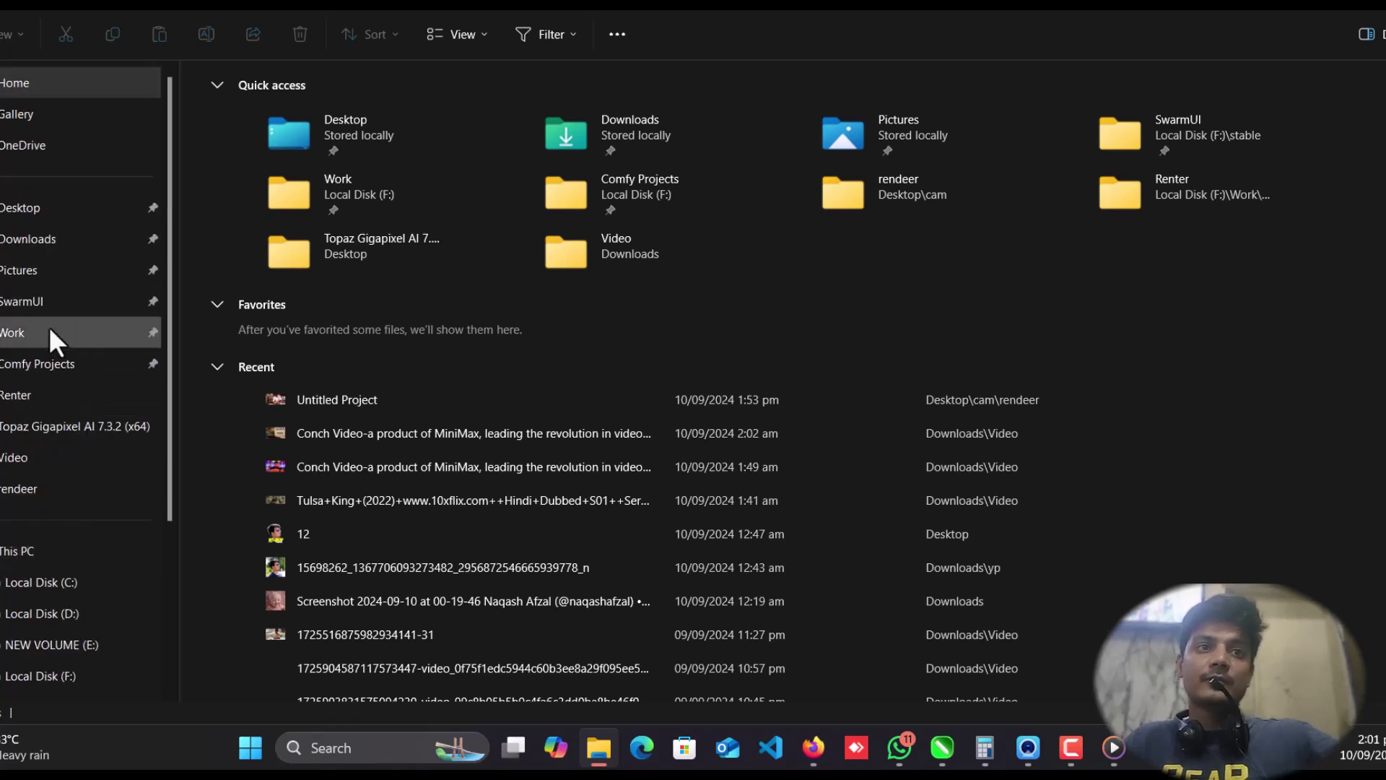
left_click(25, 303)
Step: Run the launch-windows batch file to start the SwarmUI server, and move its console window aside
mouse_move(292, 331)
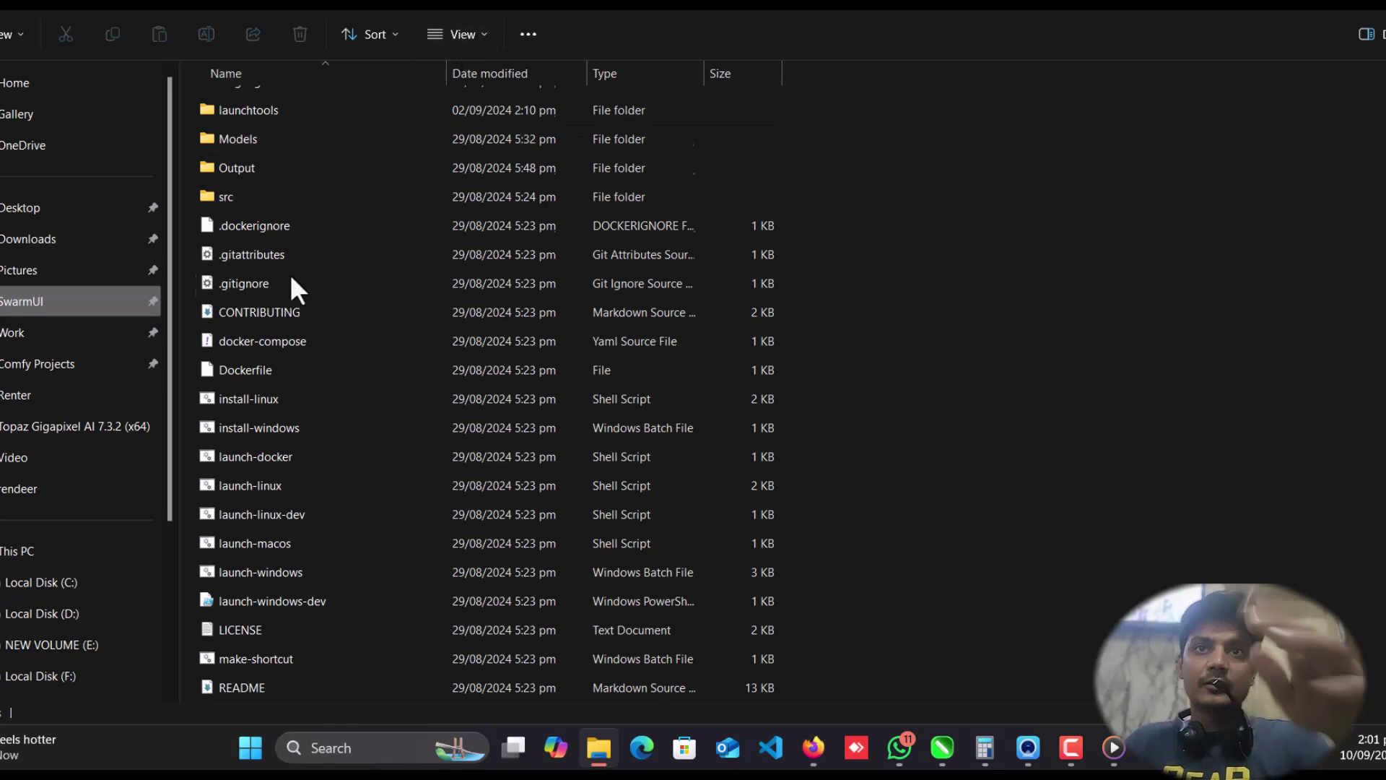
scroll(260, 376, "down", 1)
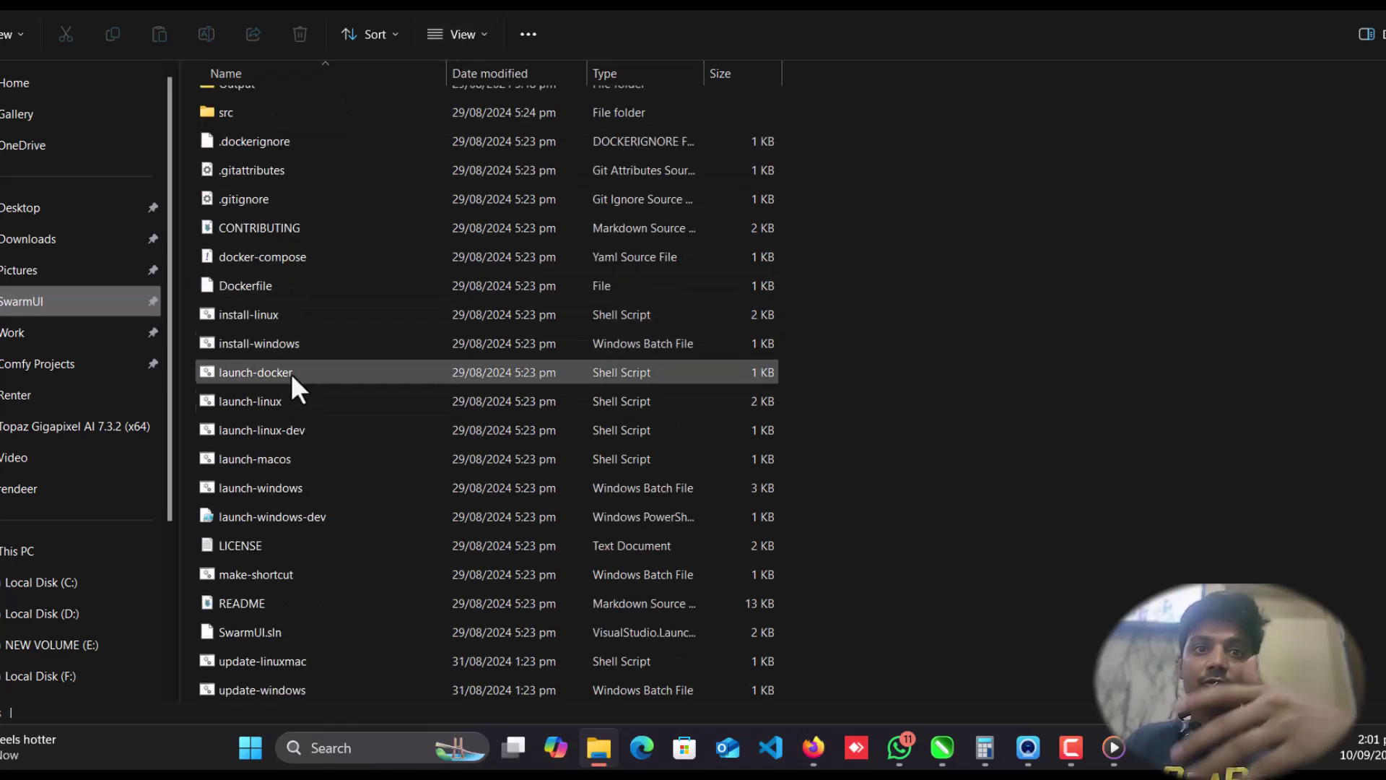
double_click(278, 491)
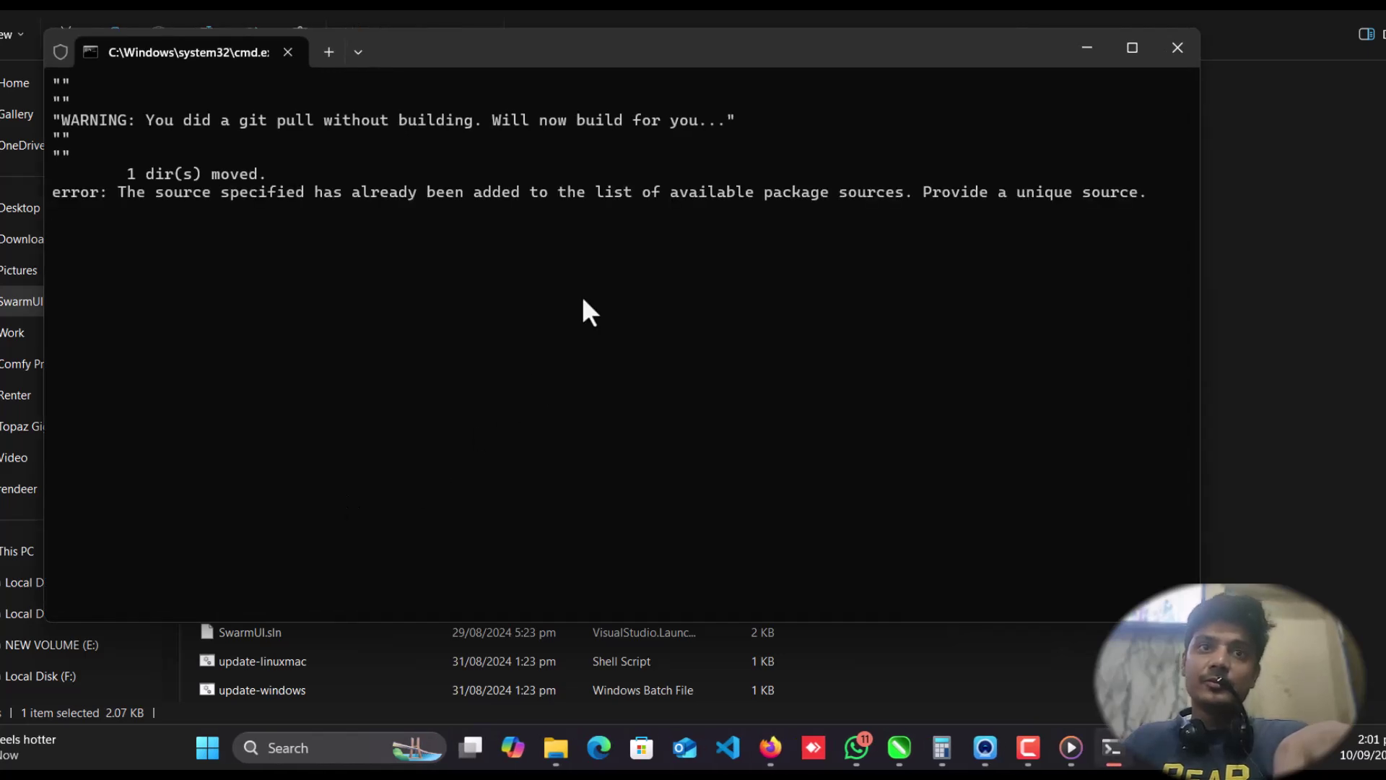
left_click_drag(595, 60, 770, 64)
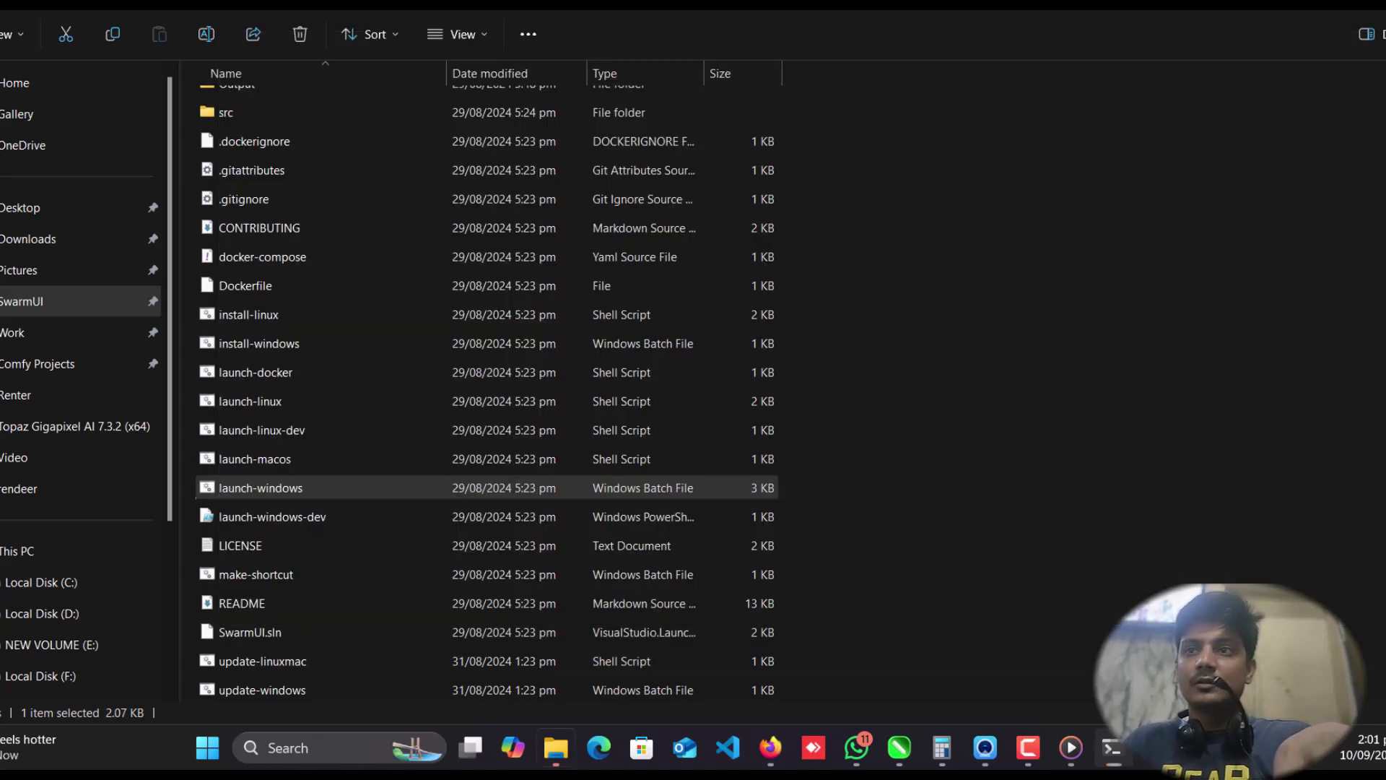
Step: Switch back to Firefox and bring up the SwarmUI image generation page
left_click(976, 754)
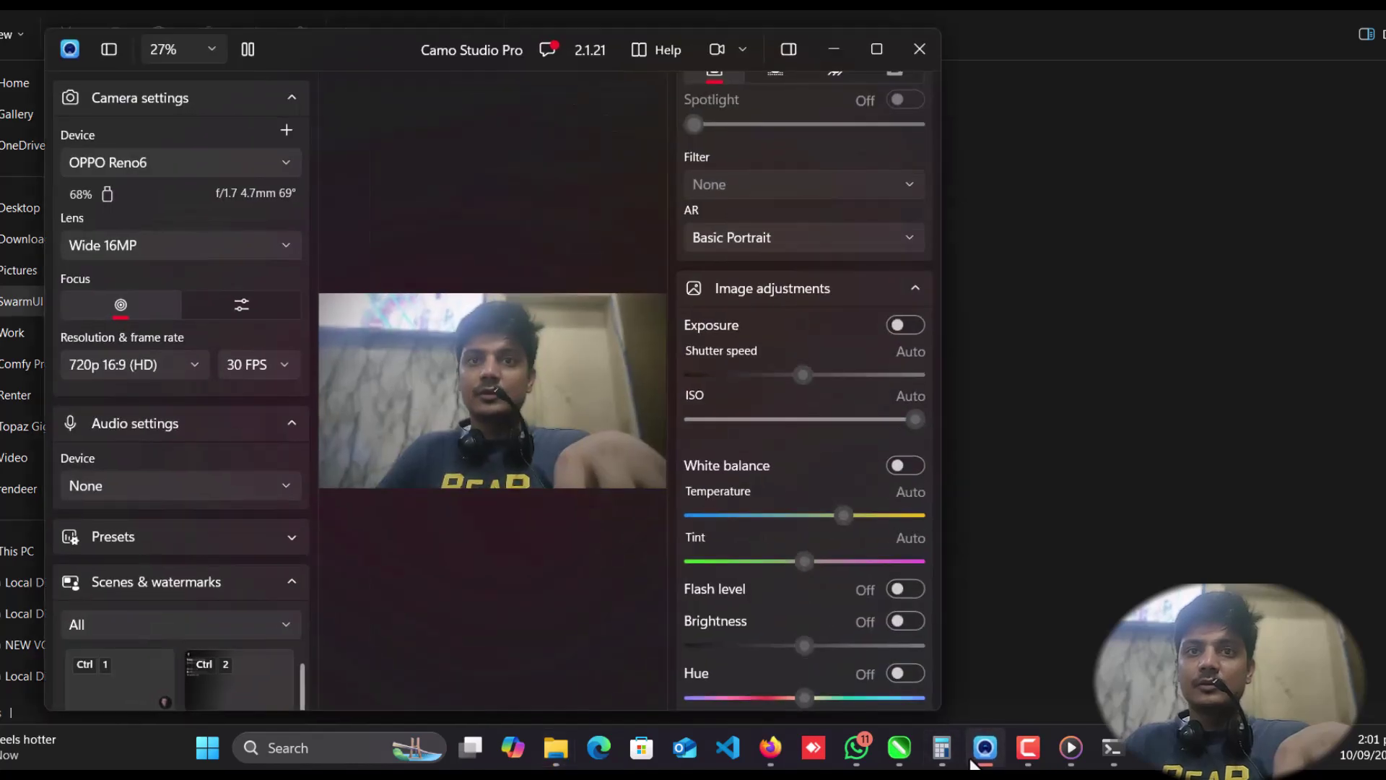
mouse_move(956, 731)
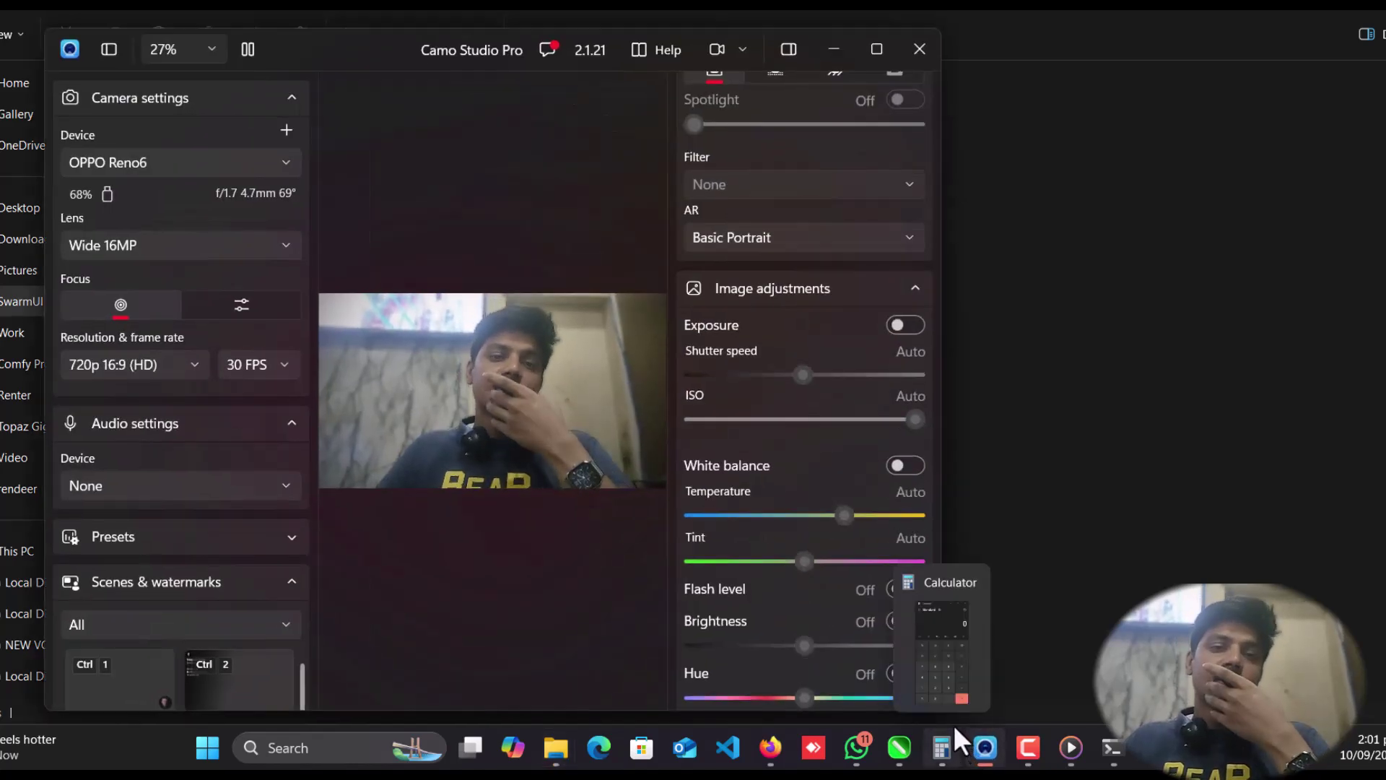
left_click(769, 748)
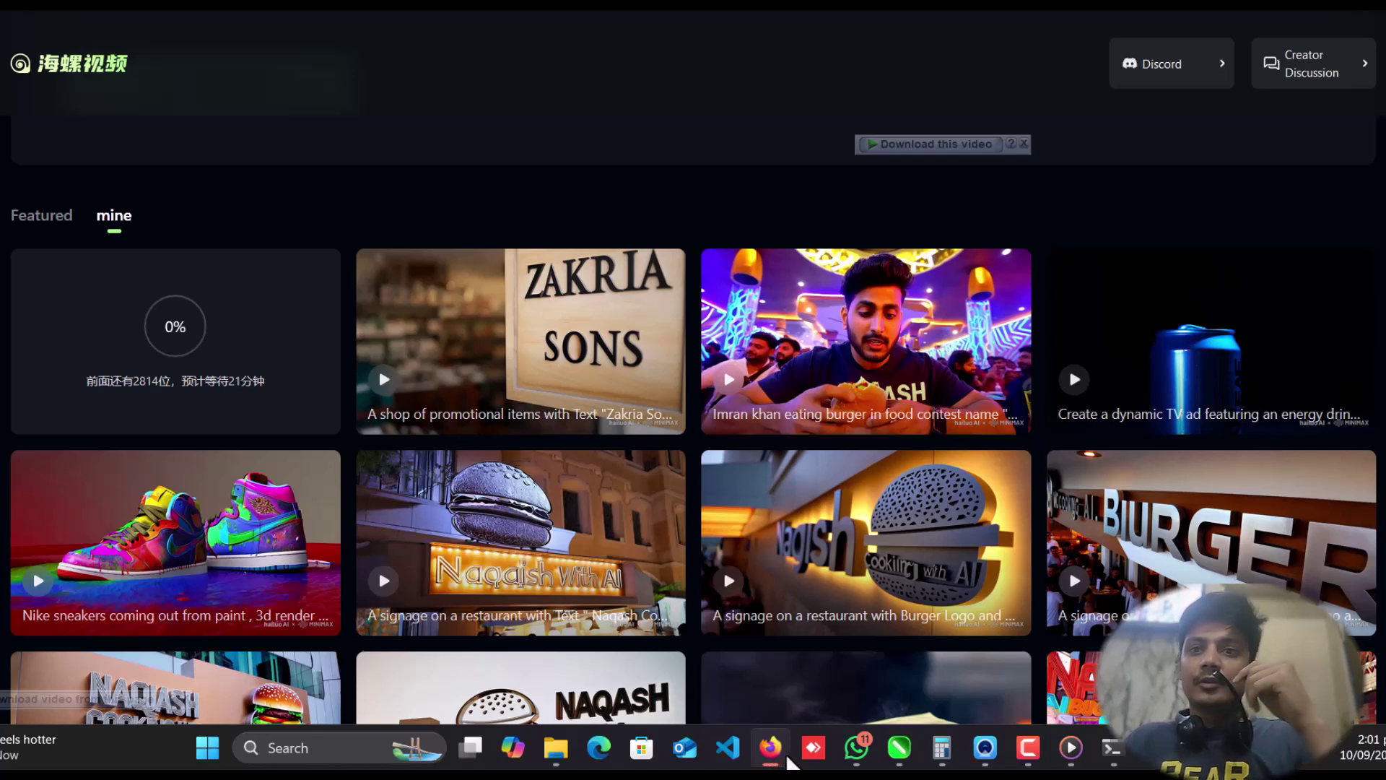
left_click(718, 471)
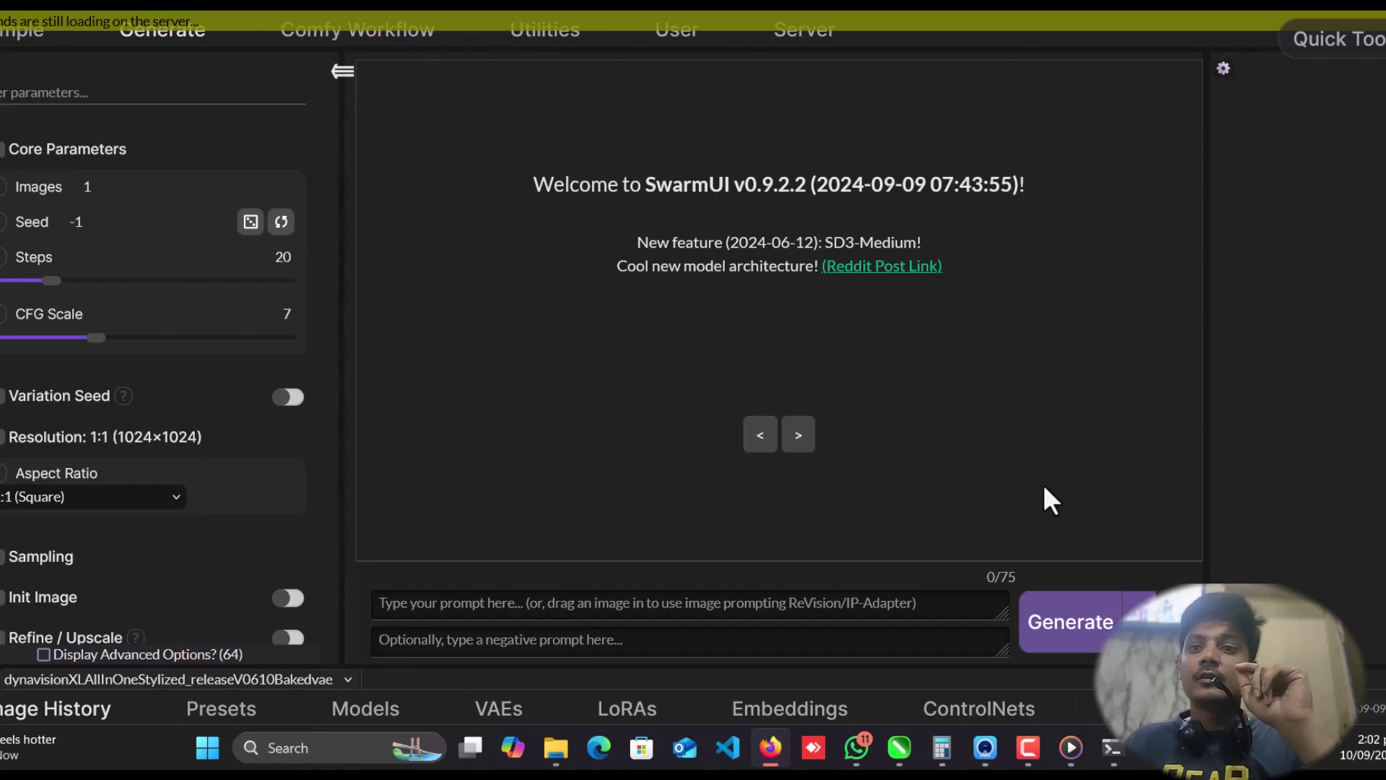
mouse_move(986, 745)
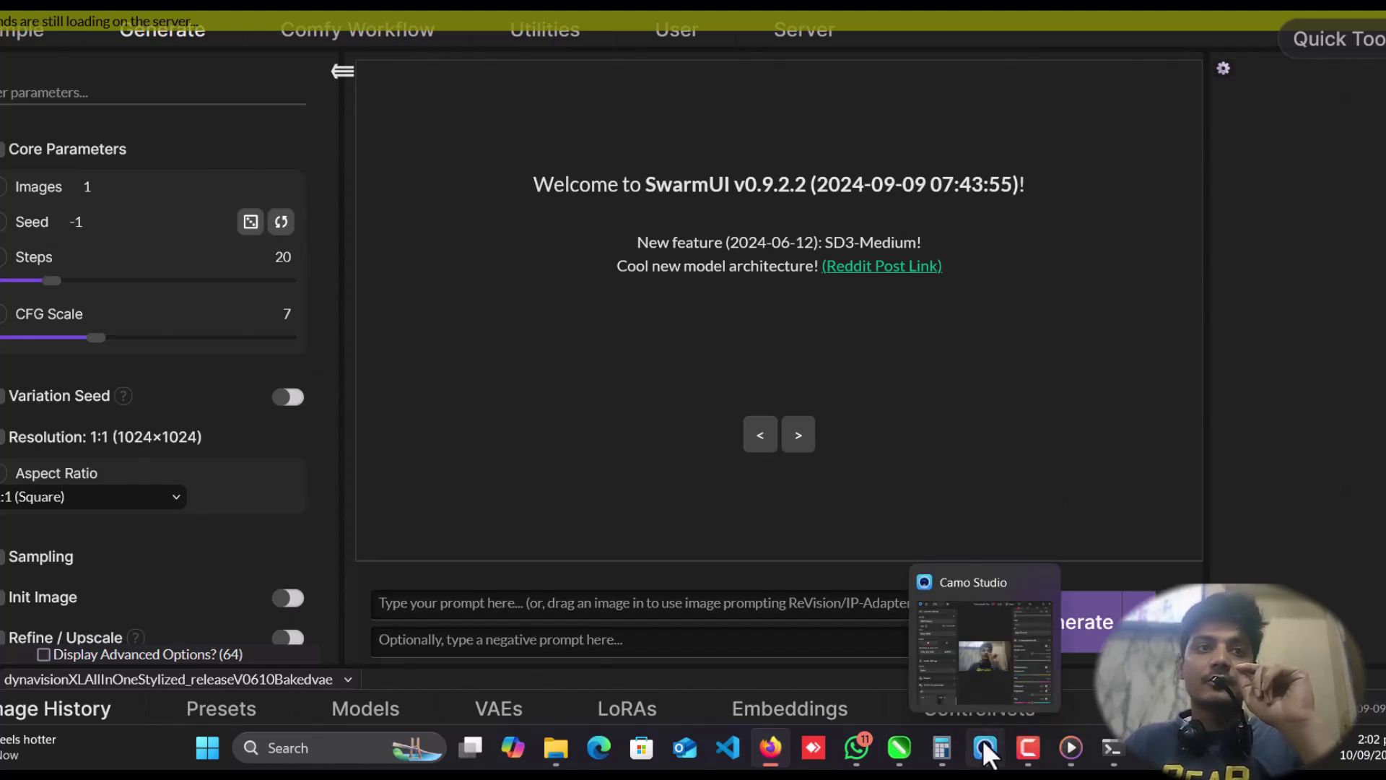
left_click(1029, 749)
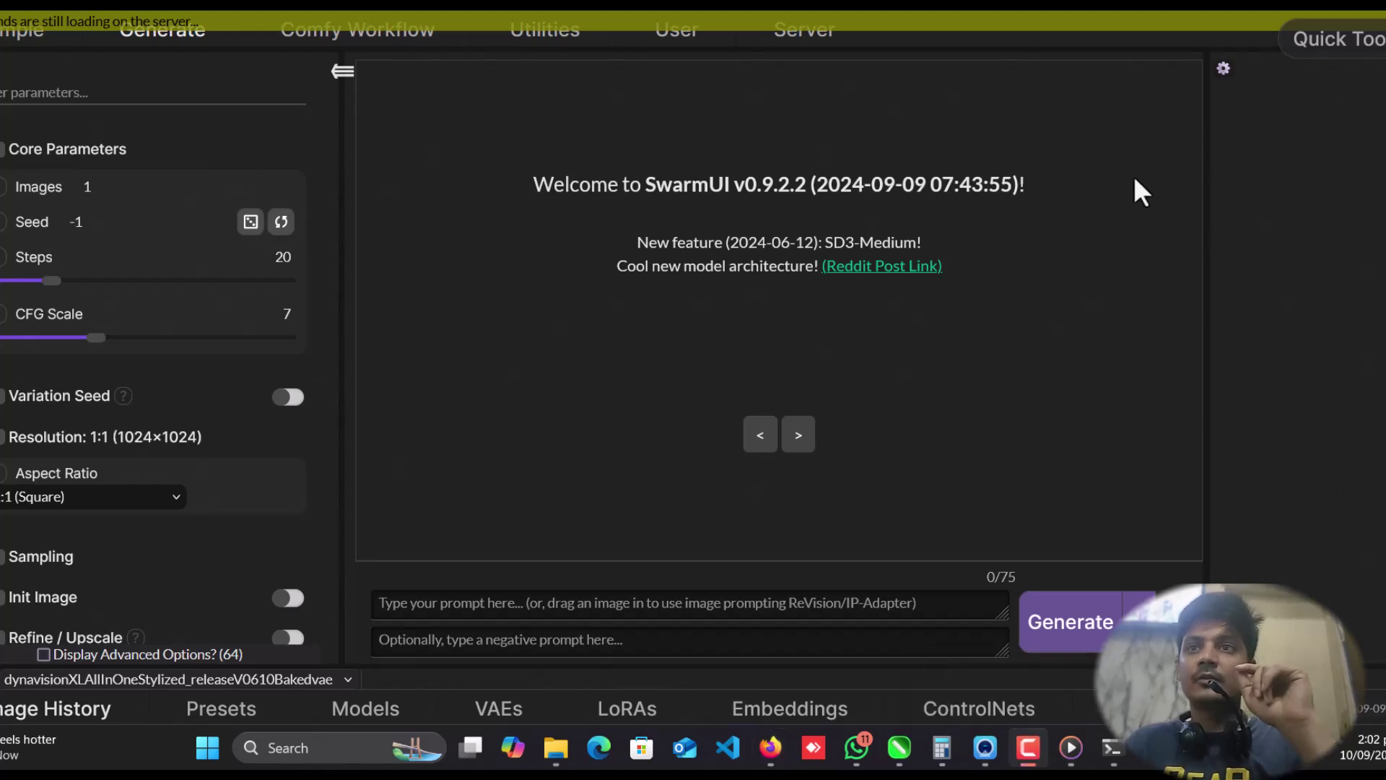